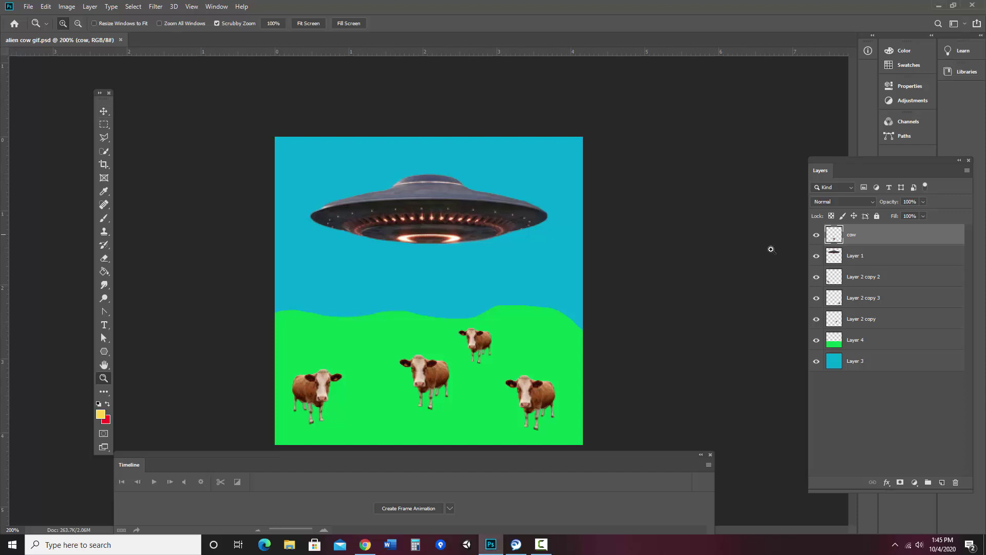
- Select Layer 1 and nudge the UFO slightly left with the Move tool
click(858, 258)
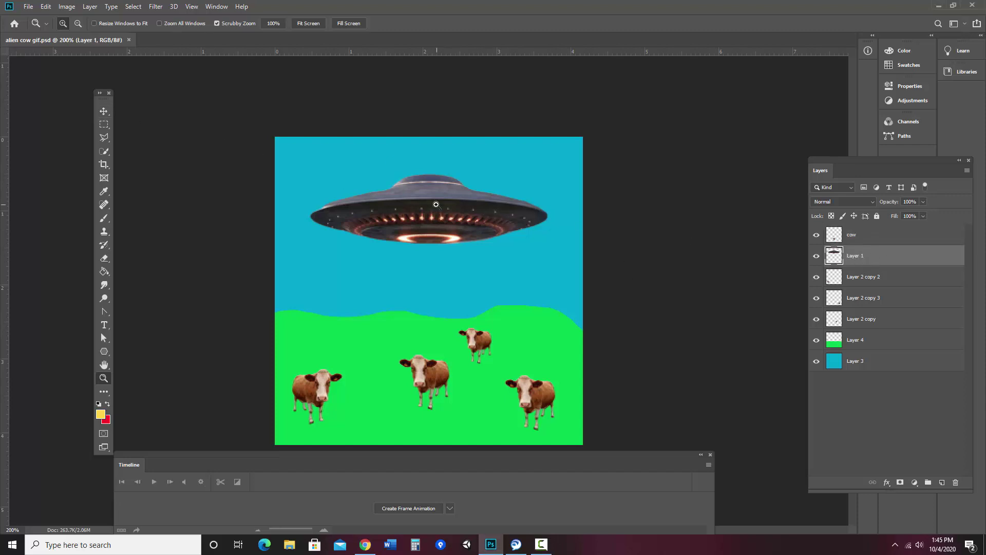
click(103, 112)
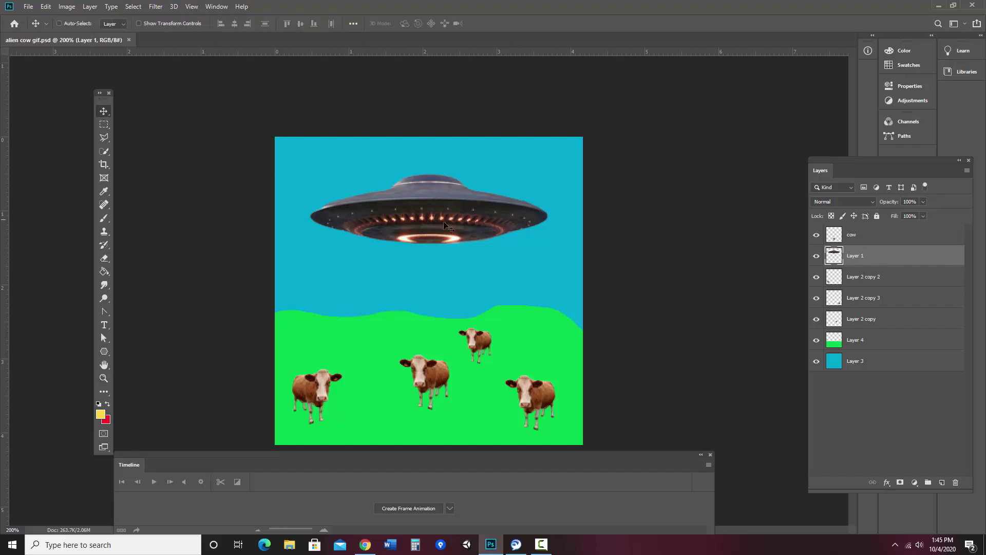
mouse_move(445, 225)
mouse_down()
mouse_move(190, 215)
mouse_move(455, 217)
mouse_up()
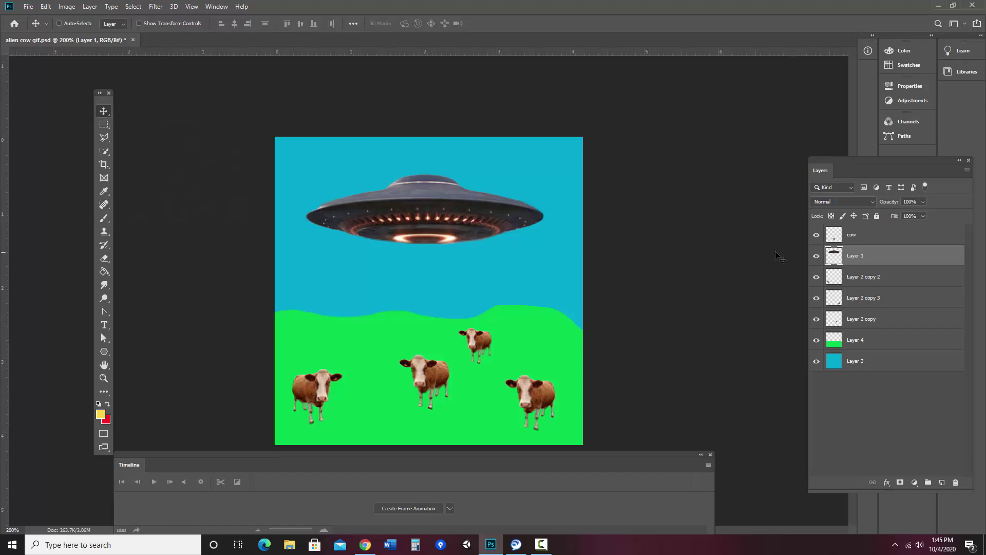
- Shift the saucer a little left and rename Layer 1 to 'saucer'
mouse_move(354, 215)
mouse_down()
mouse_move(126, 217)
mouse_move(368, 213)
mouse_up()
double_click(856, 256)
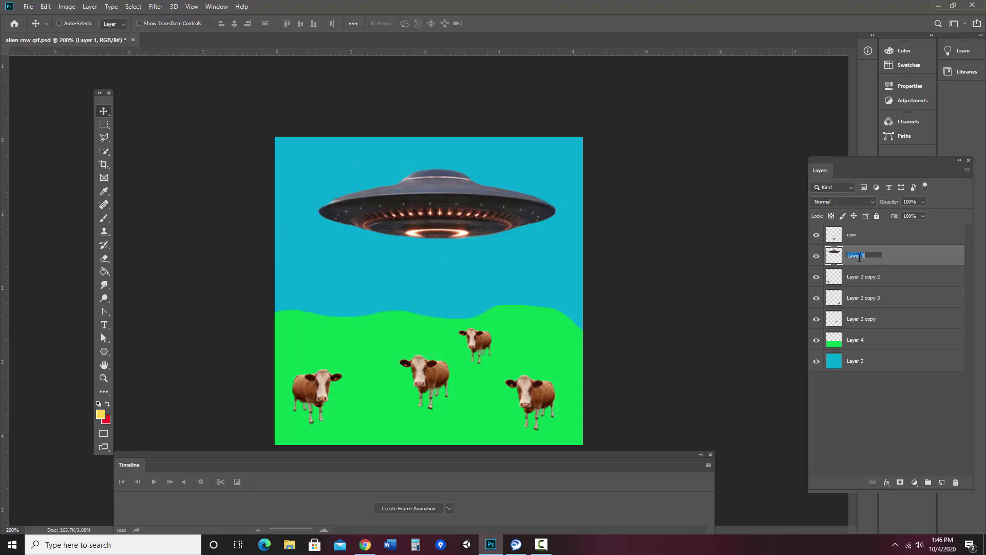
text(saucer)
click(735, 234)
- Adjust the middle cow slightly, then reposition the saucer above the cows
ctrl+click(428, 382)
mouse_move(454, 384)
mouse_down()
mouse_move(449, 350)
mouse_move(417, 343)
mouse_move(453, 382)
mouse_up()
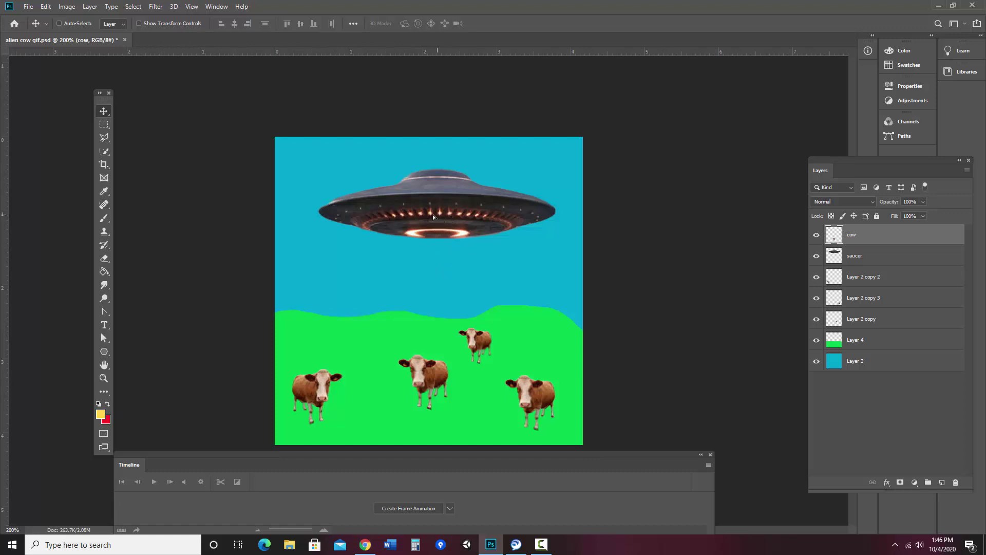
mouse_move(447, 216)
mouse_down()
mouse_move(427, 216)
mouse_move(447, 214)
mouse_up()
click(869, 255)
mouse_move(440, 231)
mouse_down()
mouse_move(165, 225)
mouse_move(458, 227)
mouse_up()
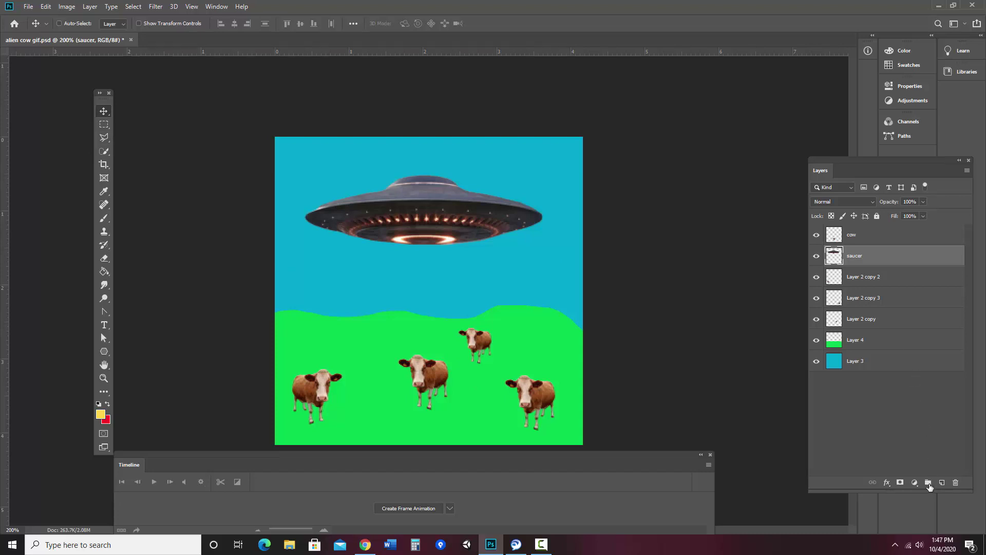
- On a new layer, make a triangular selection from under the saucer down to the grass
click(941, 483)
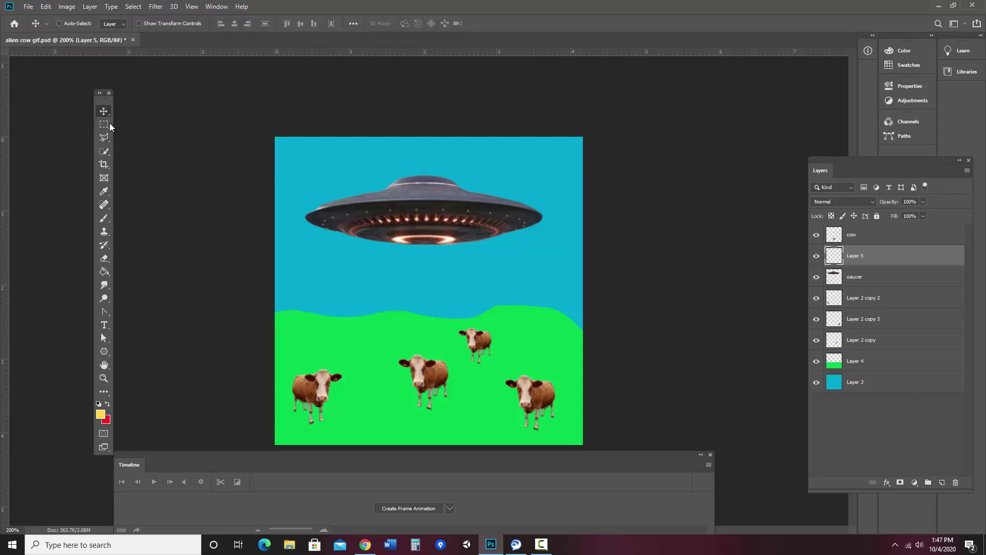
click(104, 138)
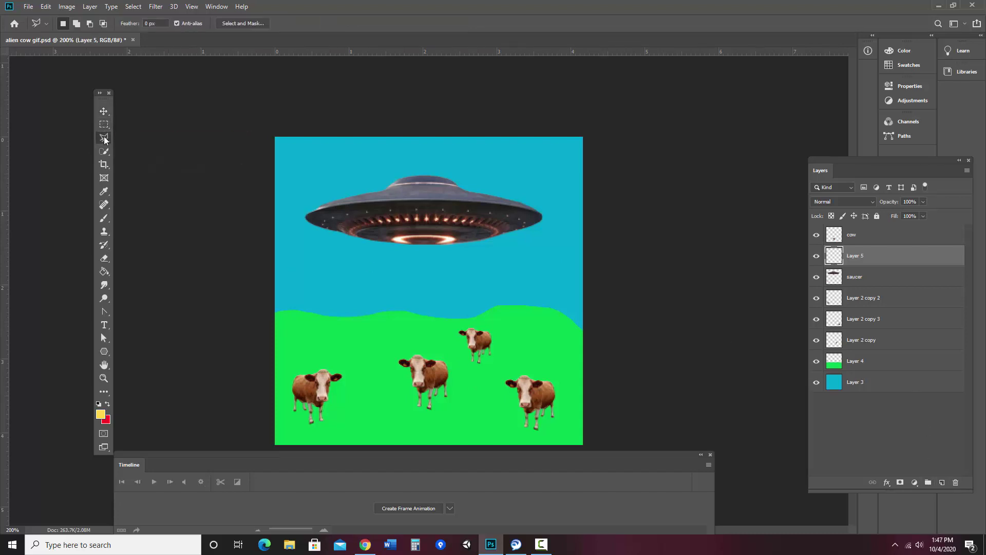
click(416, 223)
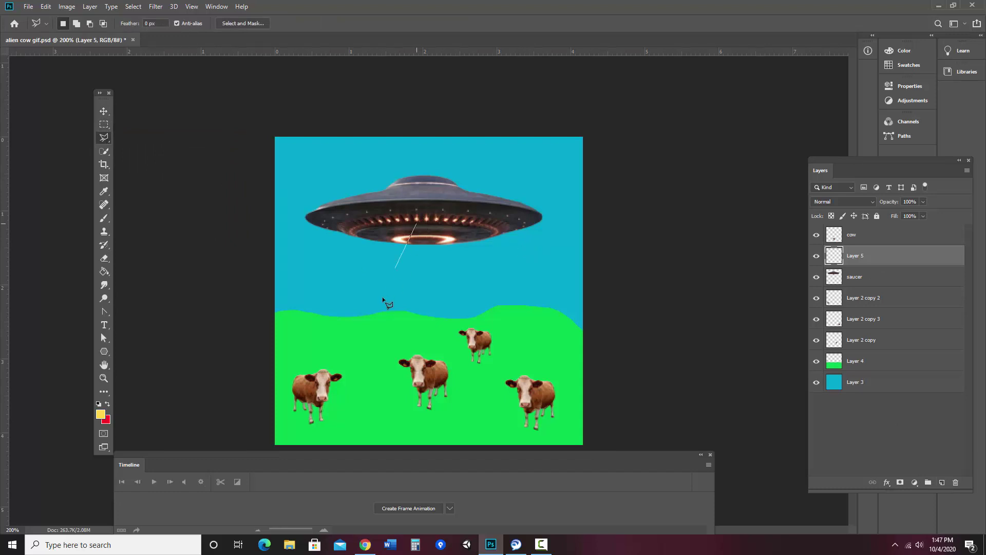
click(382, 396)
click(473, 397)
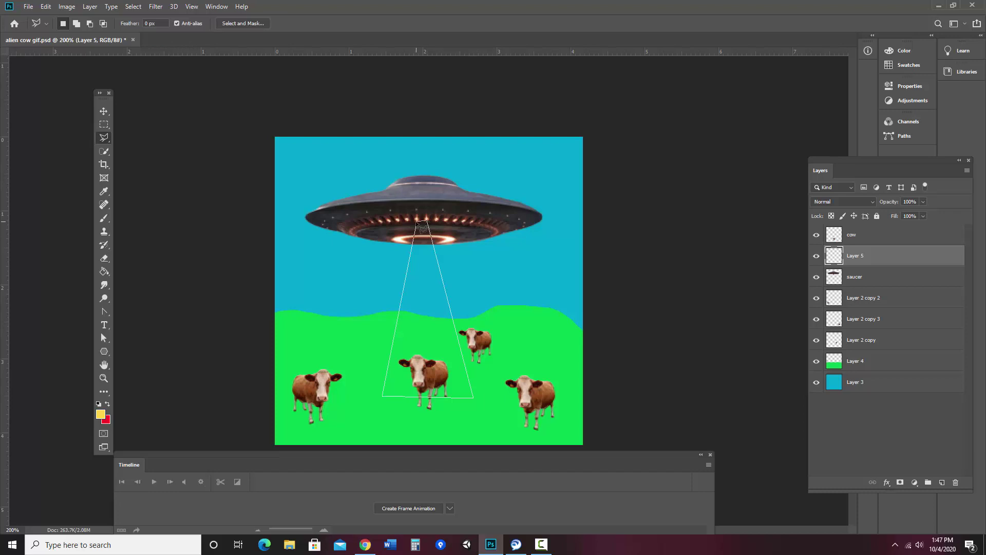
key(Return)
- Fill the triangle selection with red and deselect it
click(108, 404)
click(104, 273)
click(423, 319)
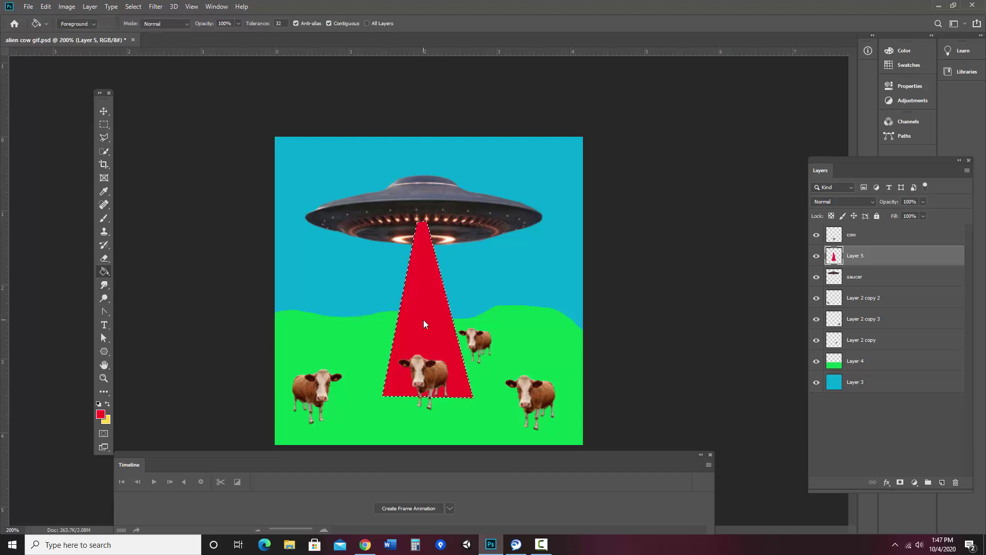
click(103, 111)
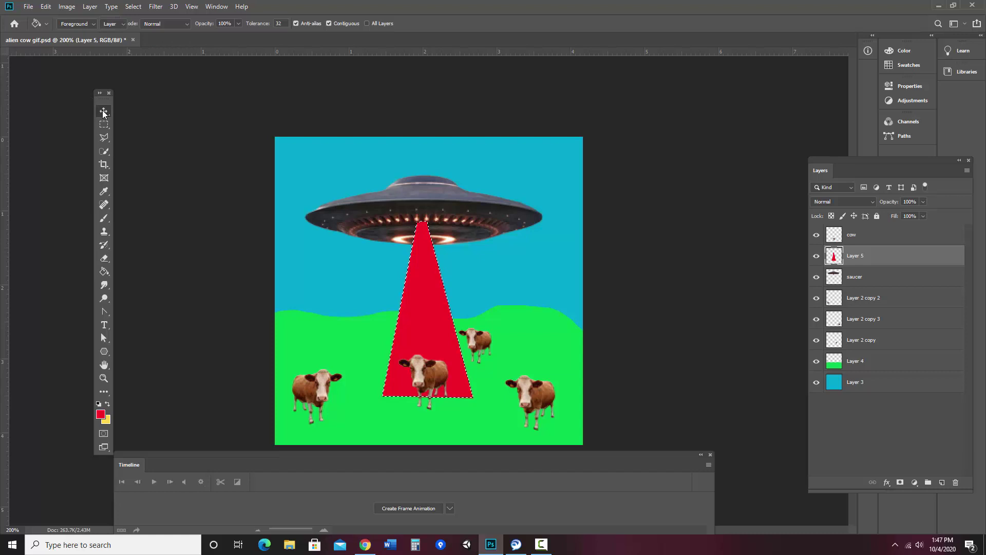
key(ctrl+d)
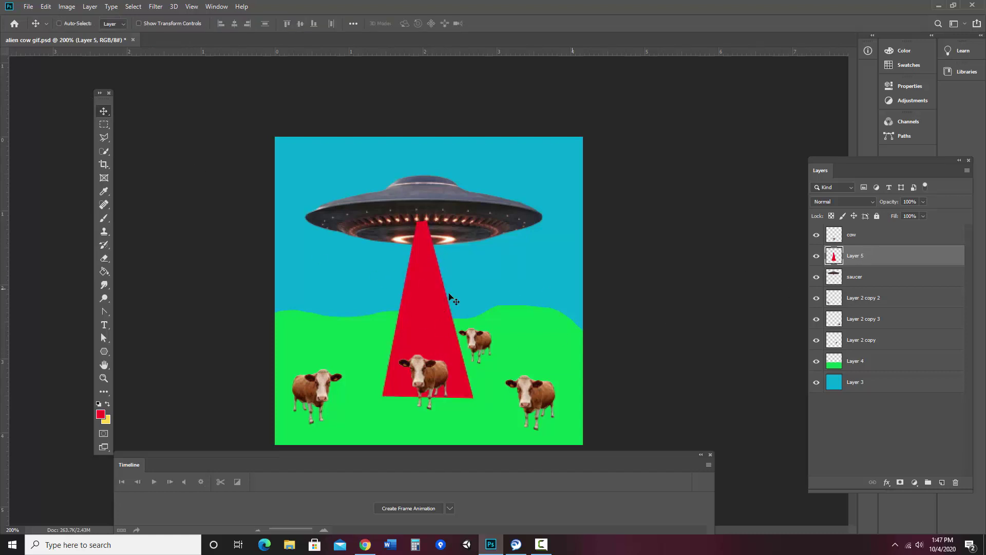
- Move the triangle layer above the cow layer and rename it 'beam'
drag(863, 259, 863, 230)
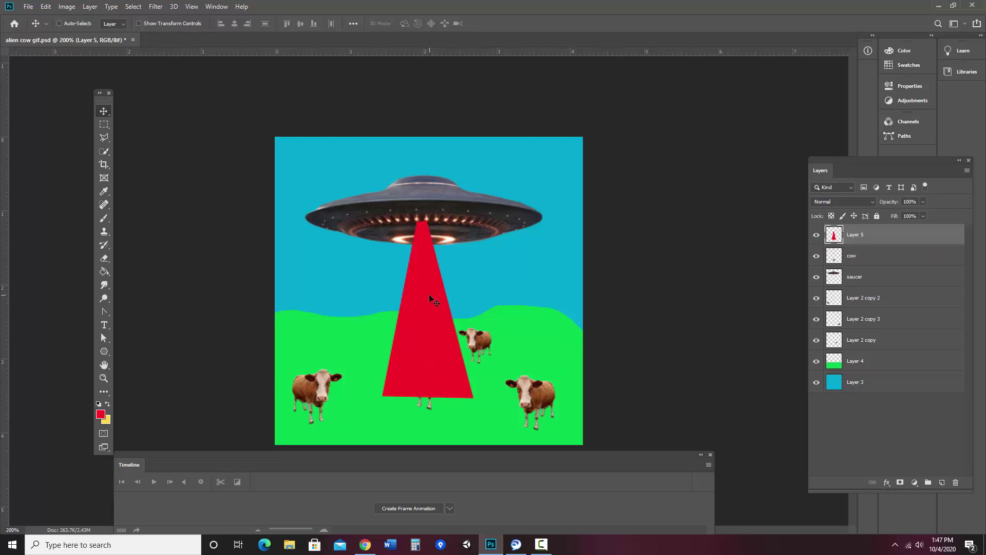
double_click(852, 235)
text(beam)
key(Return)
- Set the beam layer's opacity to 42% and raise the beam on the canvas
click(923, 216)
drag(904, 214, 904, 213)
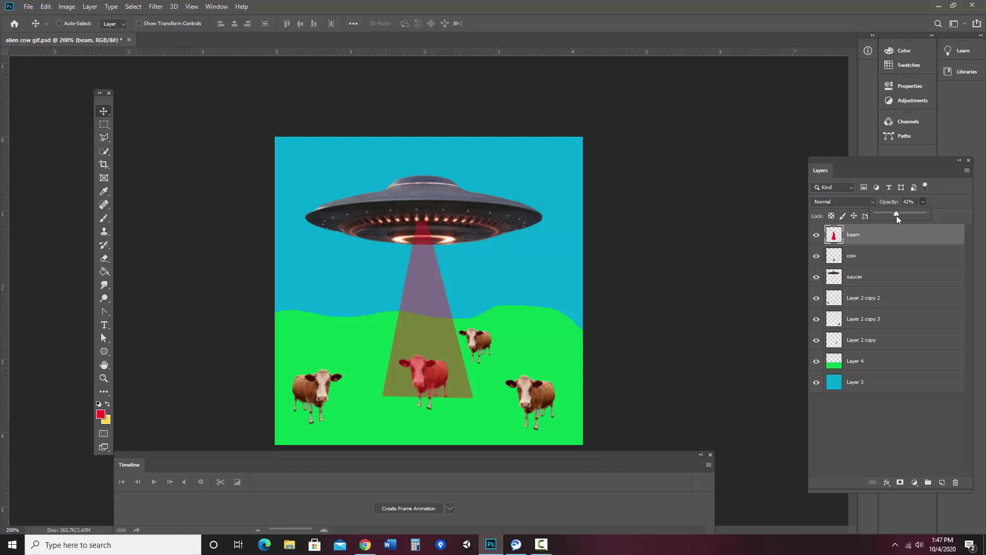
click(107, 111)
drag(421, 289, 435, 308)
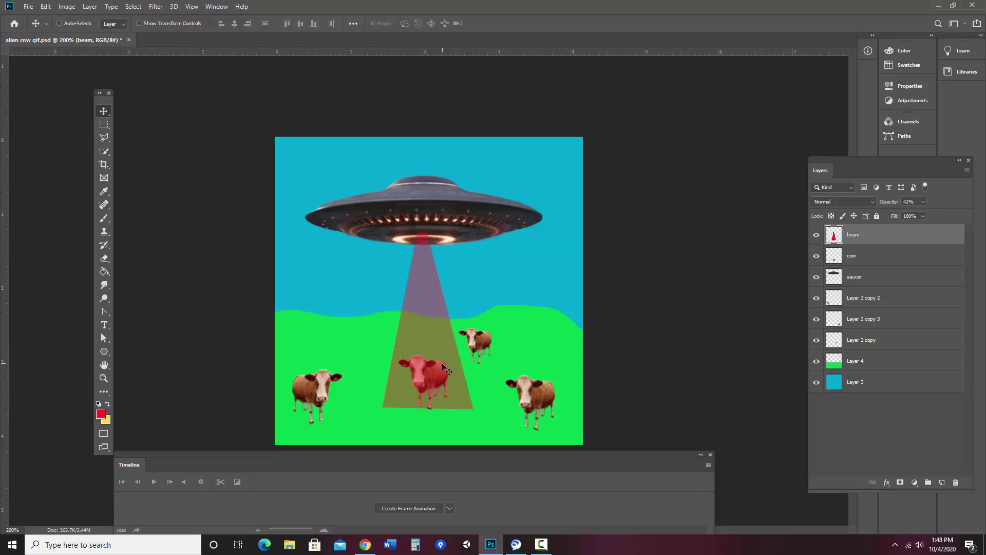
drag(440, 359, 443, 306)
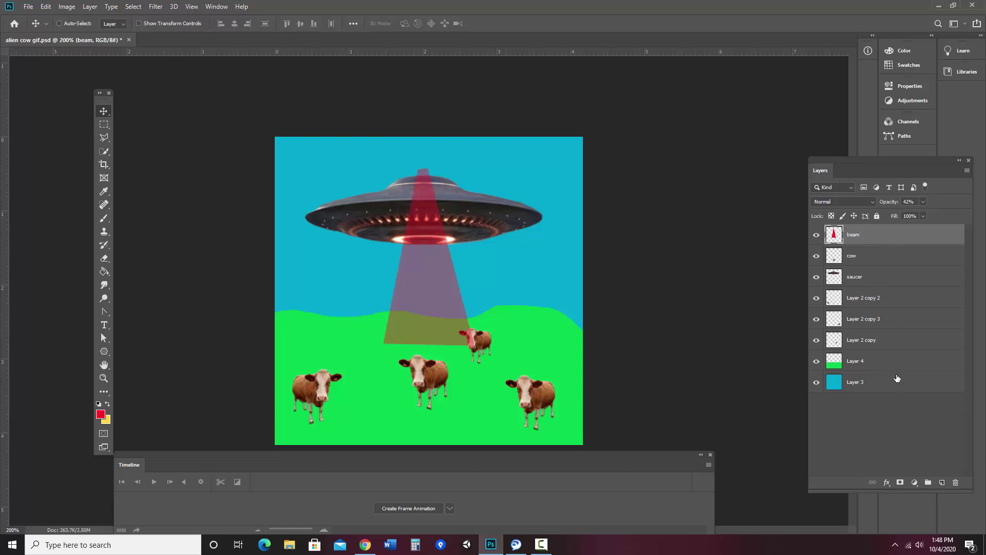
- Bring the saucer layer to the top, then lift the beam so it clears the grass
mouse_move(869, 277)
mouse_down()
mouse_move(875, 220)
mouse_move(869, 226)
mouse_up()
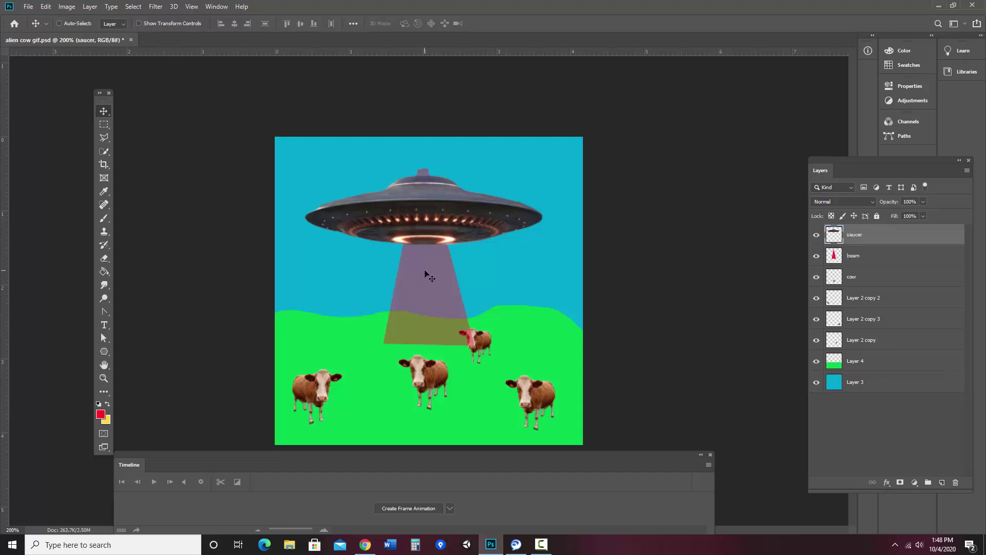
click(855, 256)
drag(424, 287, 423, 260)
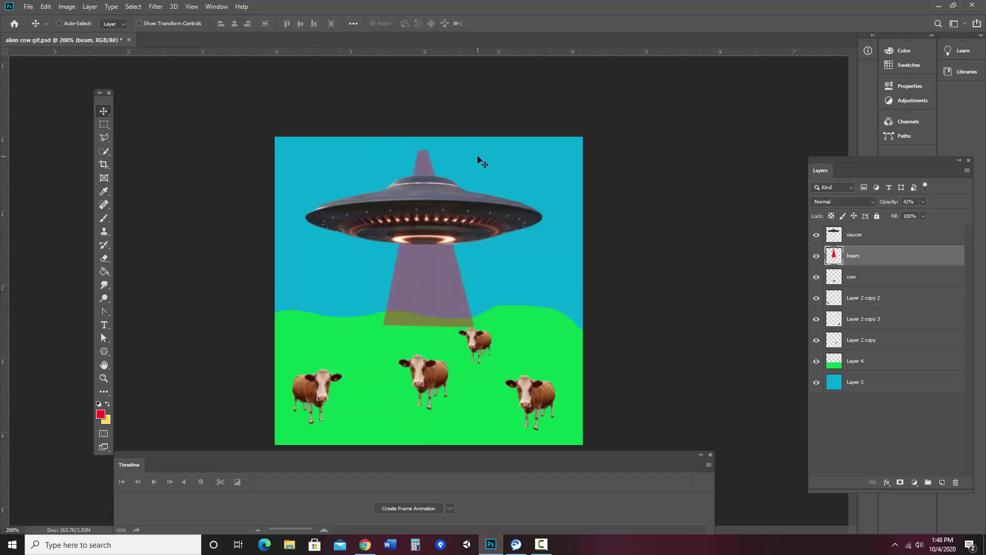
drag(442, 303, 437, 259)
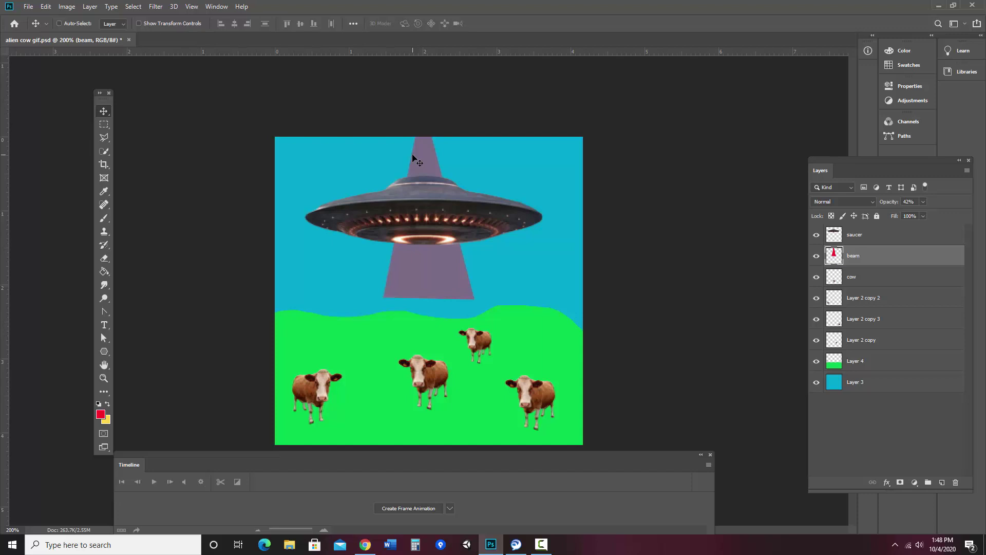
- Sample the sky blue and draw a rectangle across the top of the canvas
click(942, 482)
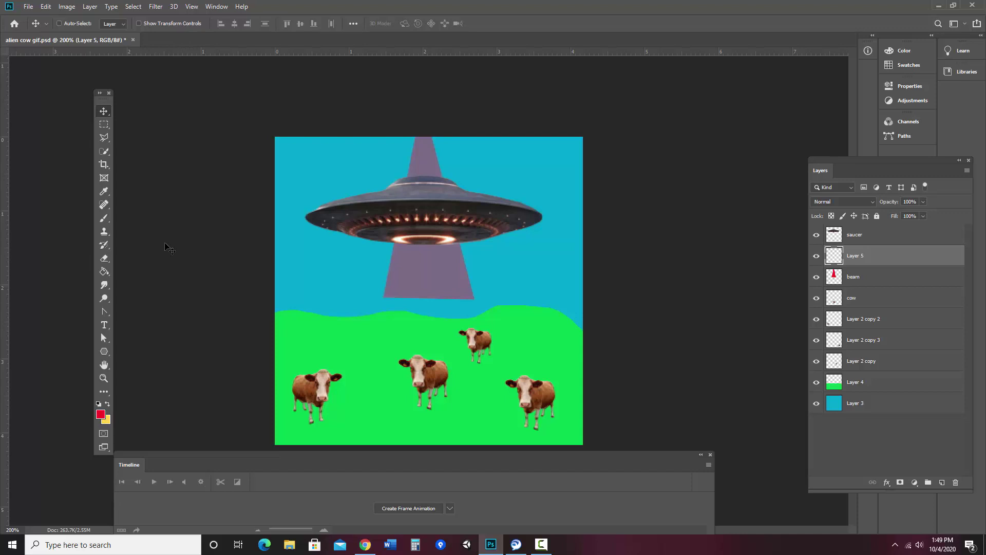
click(105, 191)
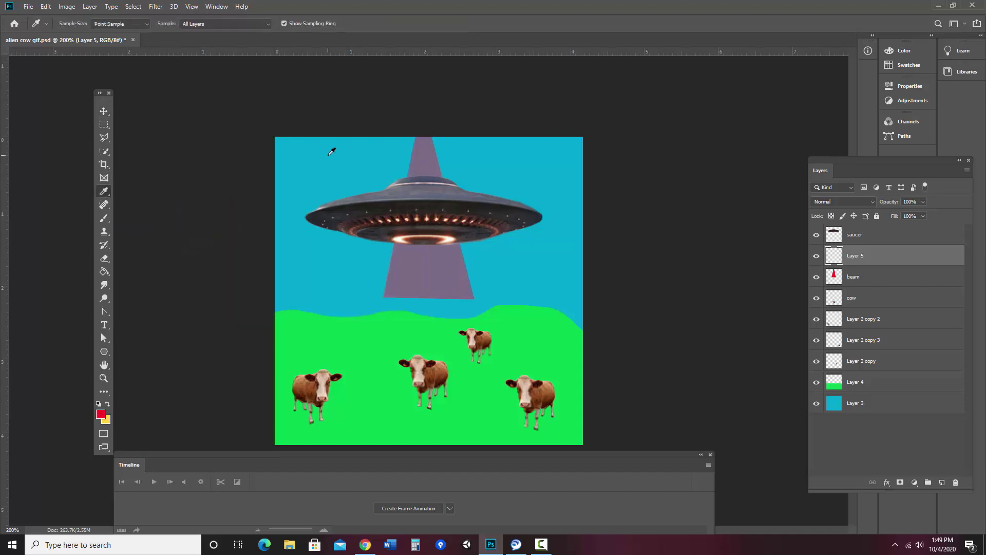
click(332, 152)
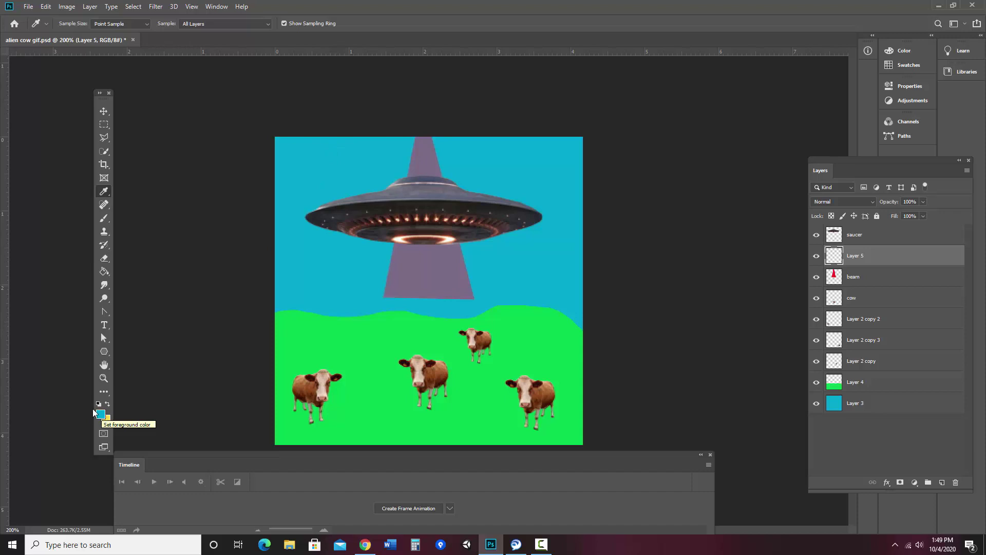
click(105, 351)
right_click(107, 348)
click(154, 352)
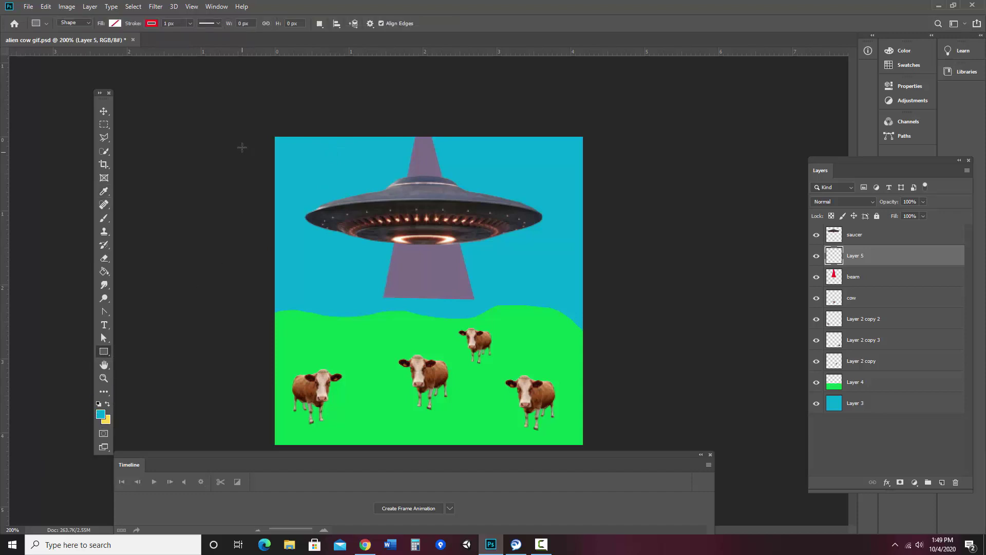
drag(234, 127, 628, 241)
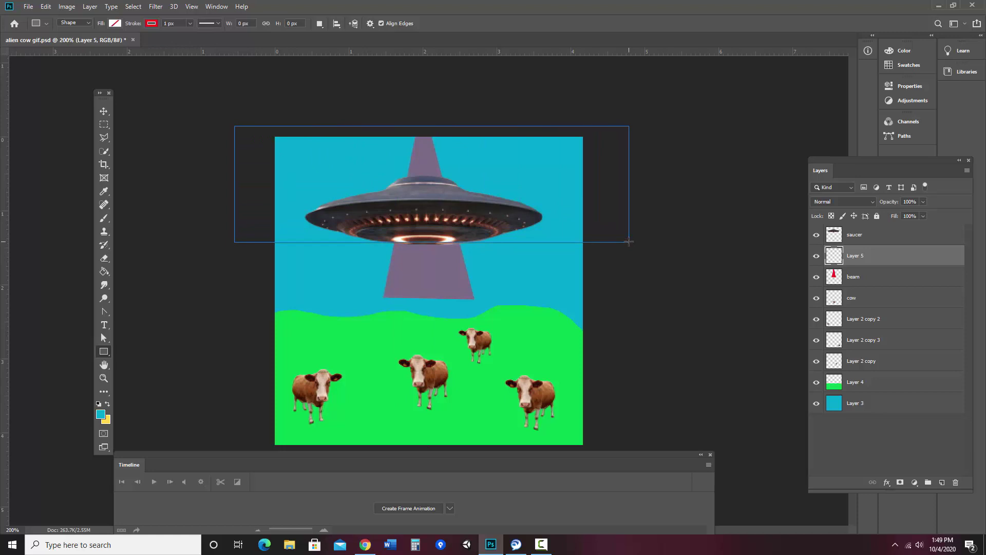
- Set Rectangle 1's stroke to No Color so the red outline disappears
click(743, 146)
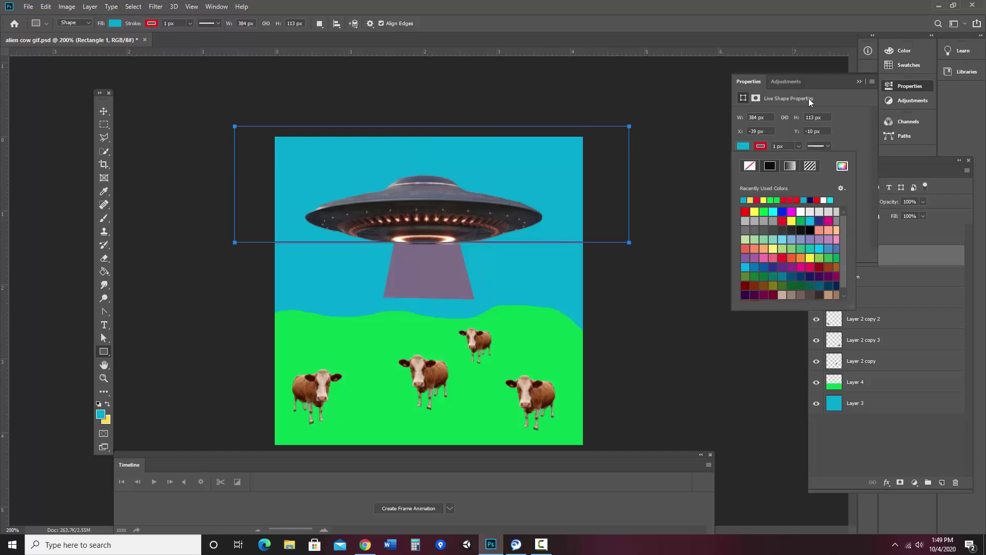
click(103, 111)
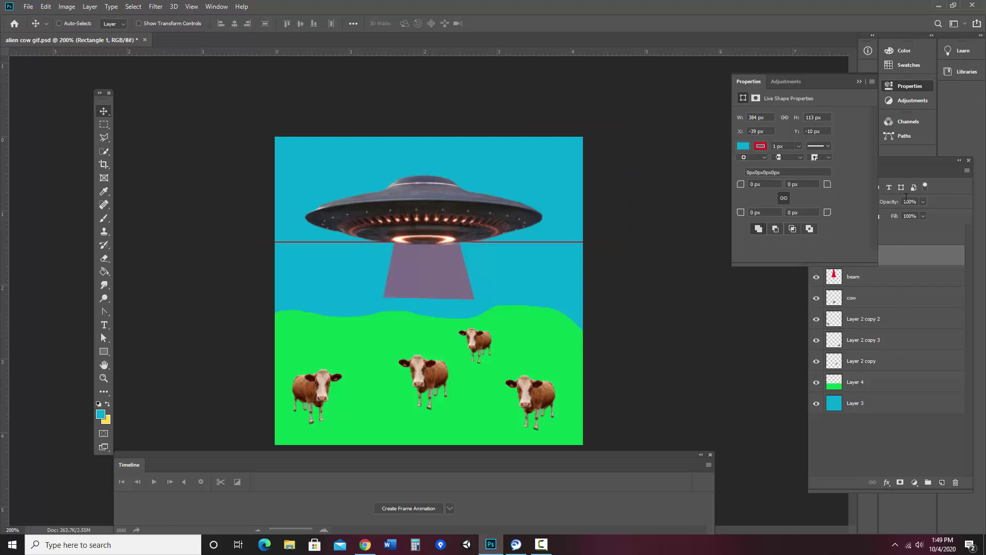
click(913, 164)
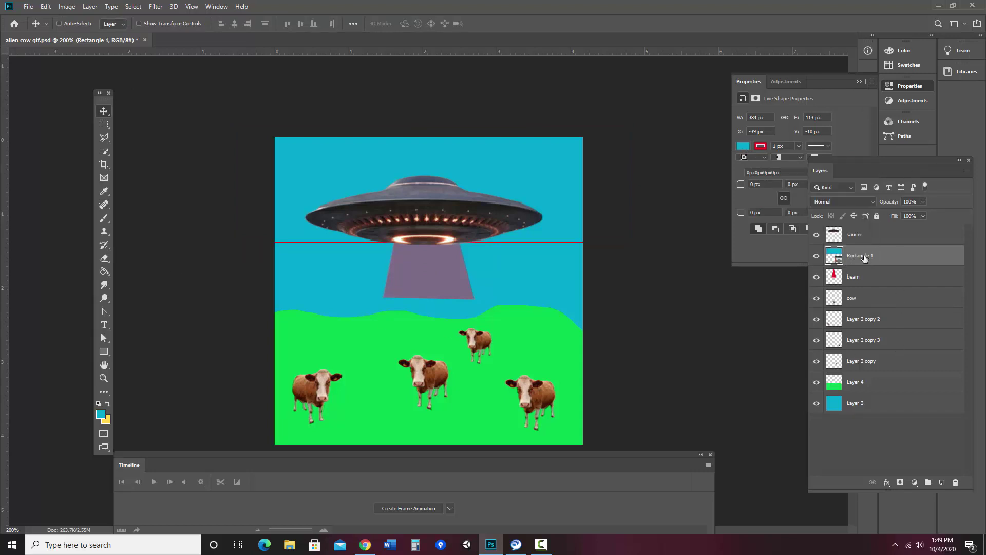
click(761, 147)
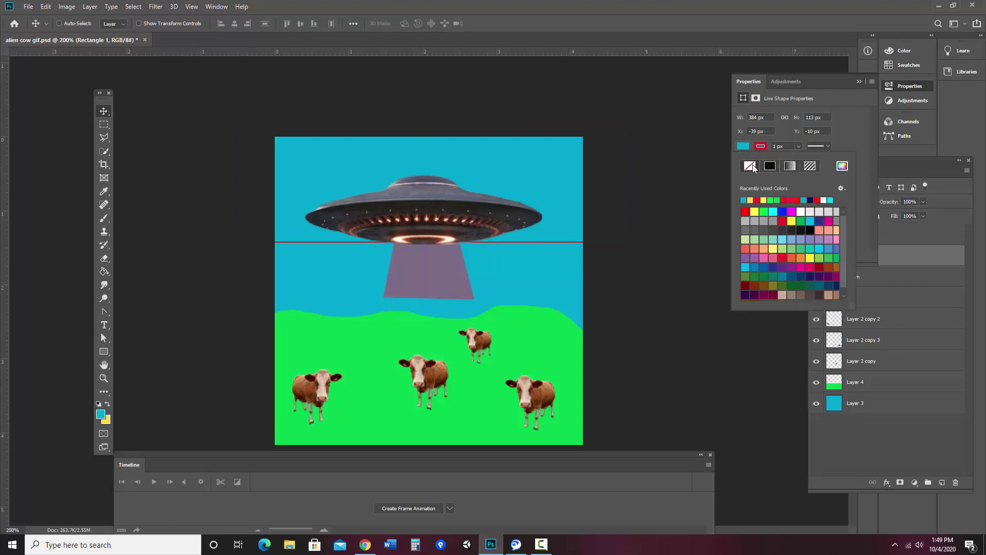
click(750, 166)
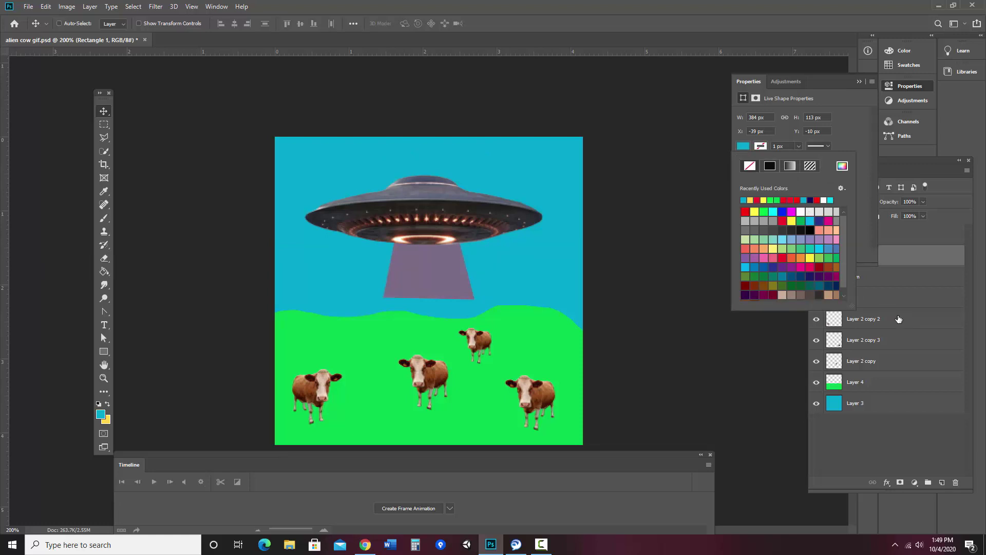
click(883, 448)
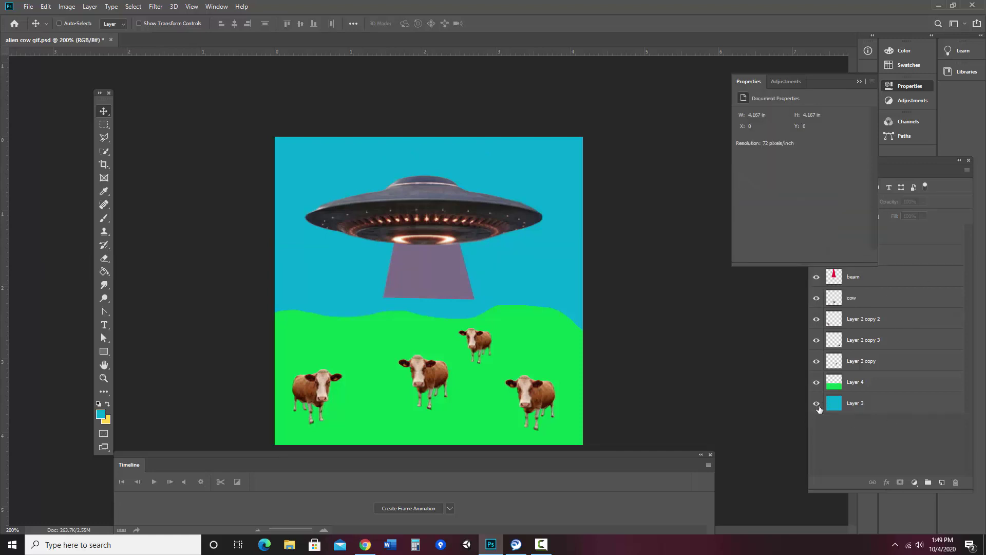
click(859, 81)
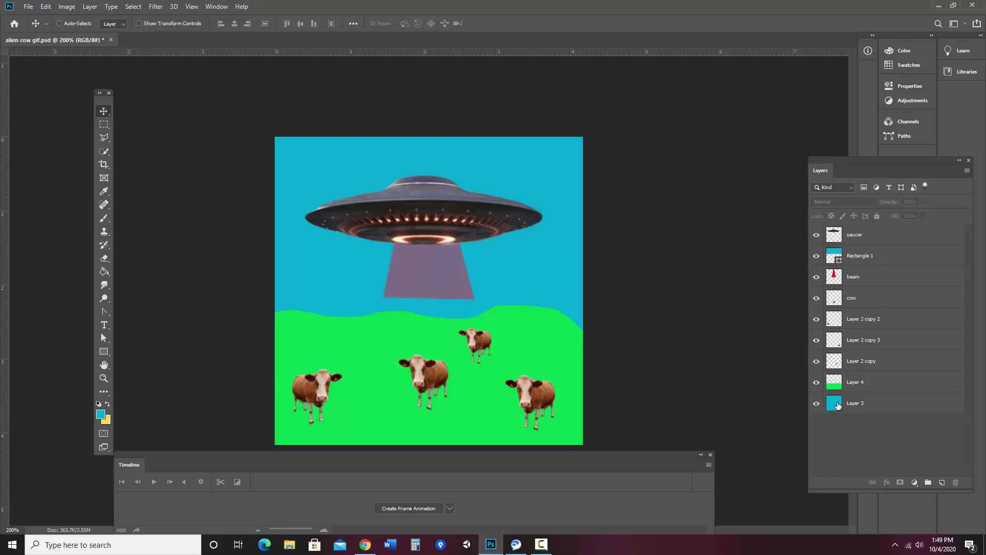
click(816, 403)
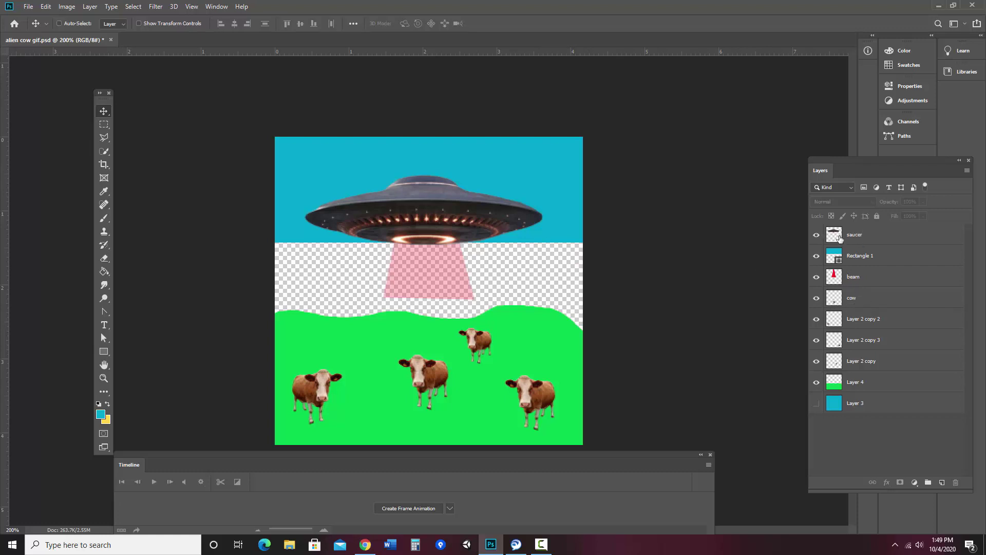
drag(864, 241, 862, 237)
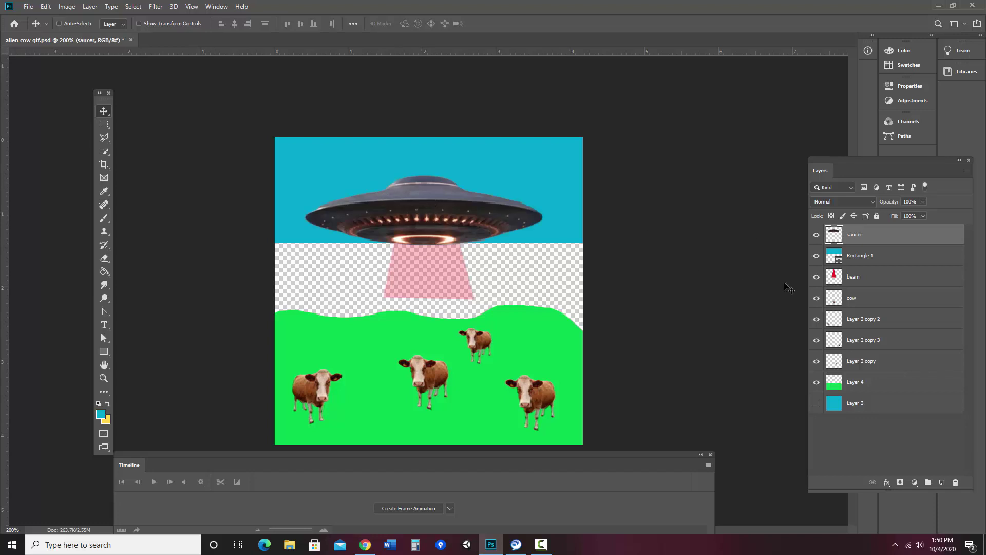
click(816, 278)
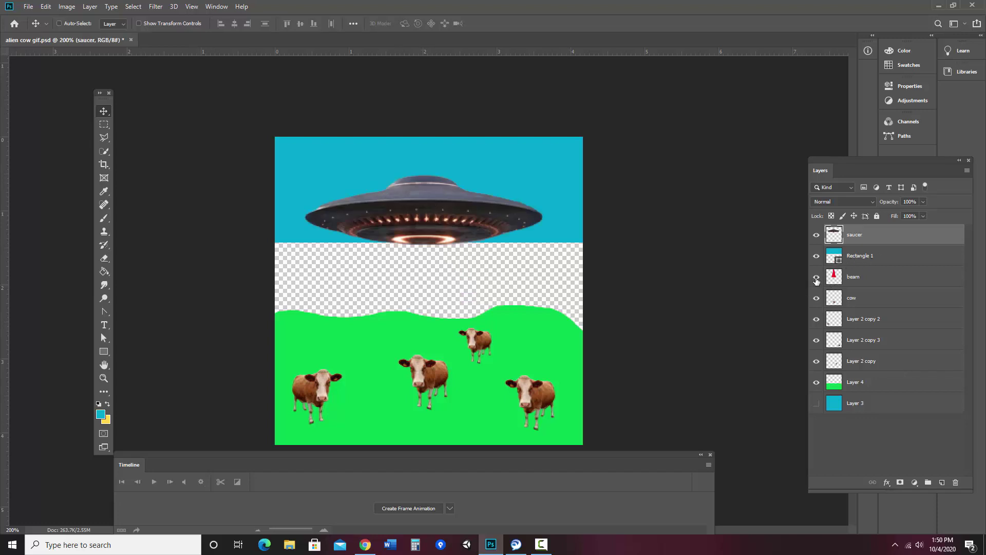
click(815, 277)
- Show Layer 3 again and tuck the beam up behind the sky rectangle
click(816, 404)
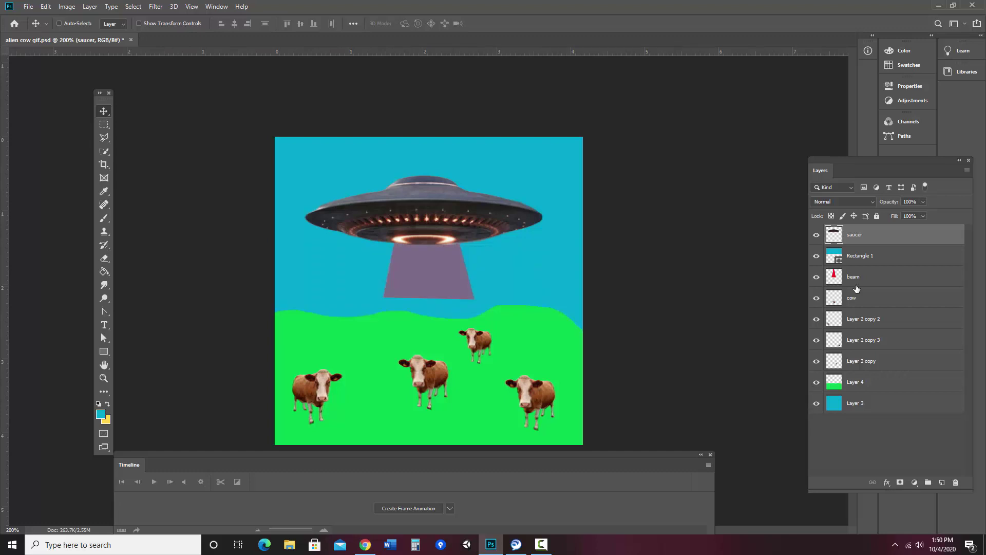
click(855, 282)
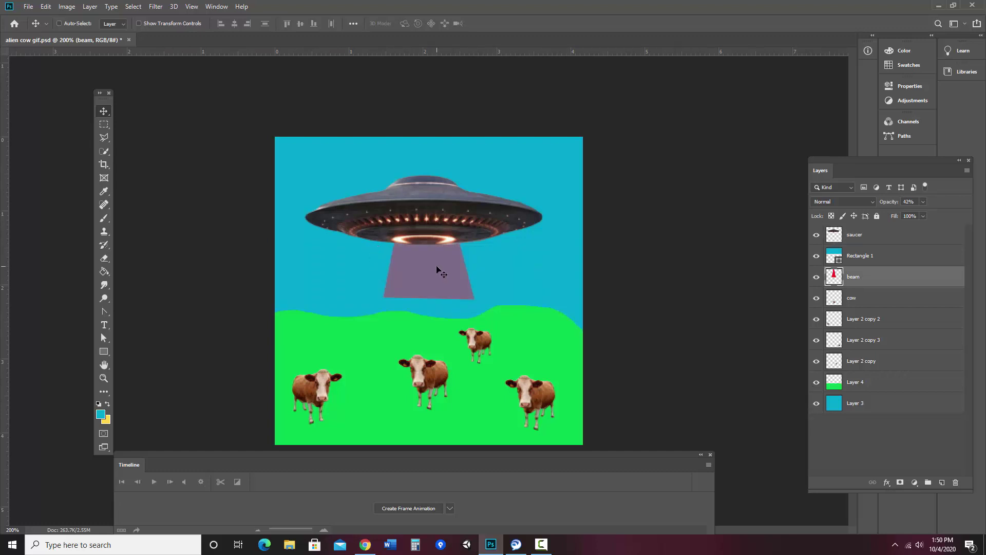
drag(434, 264, 426, 209)
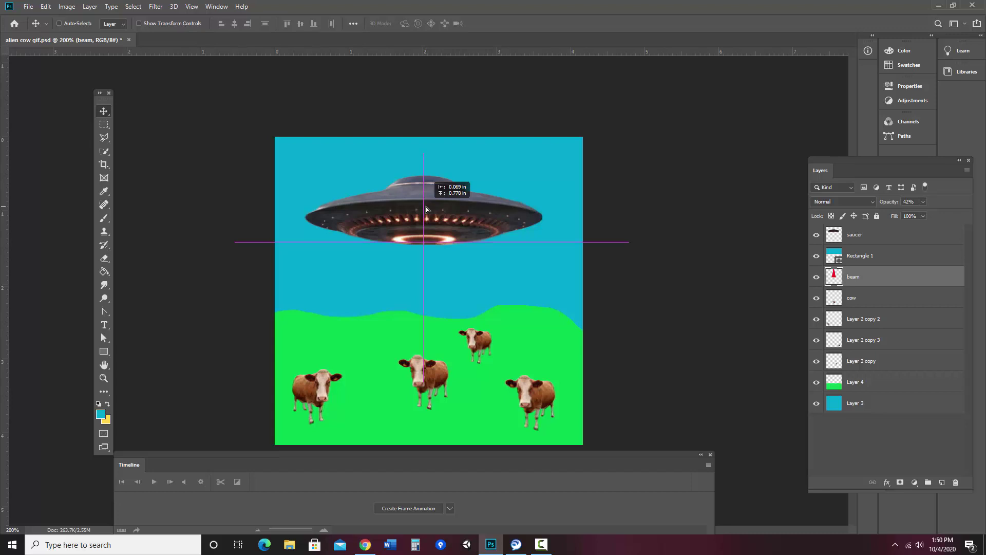
mouse_move(427, 209)
mouse_down()
mouse_move(426, 374)
mouse_move(427, 205)
mouse_up()
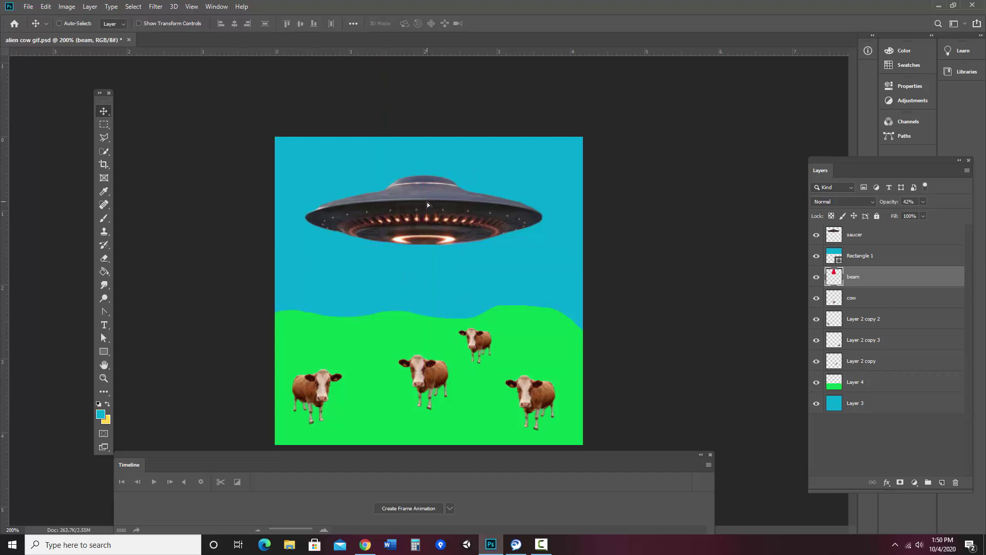
- Drag the saucer off the canvas's left edge, toggling Rectangle 1's visibility to check
click(855, 235)
drag(453, 218, 178, 218)
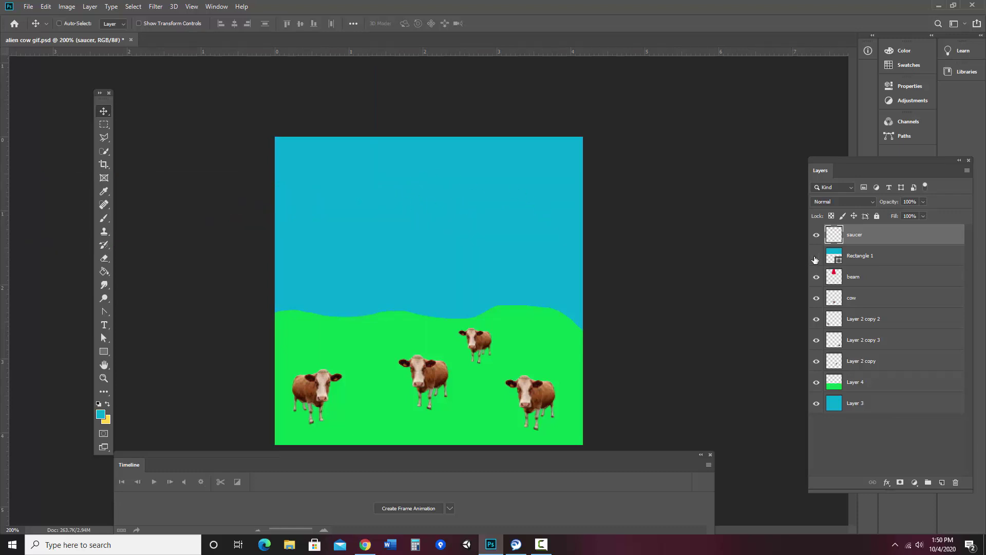
click(816, 256)
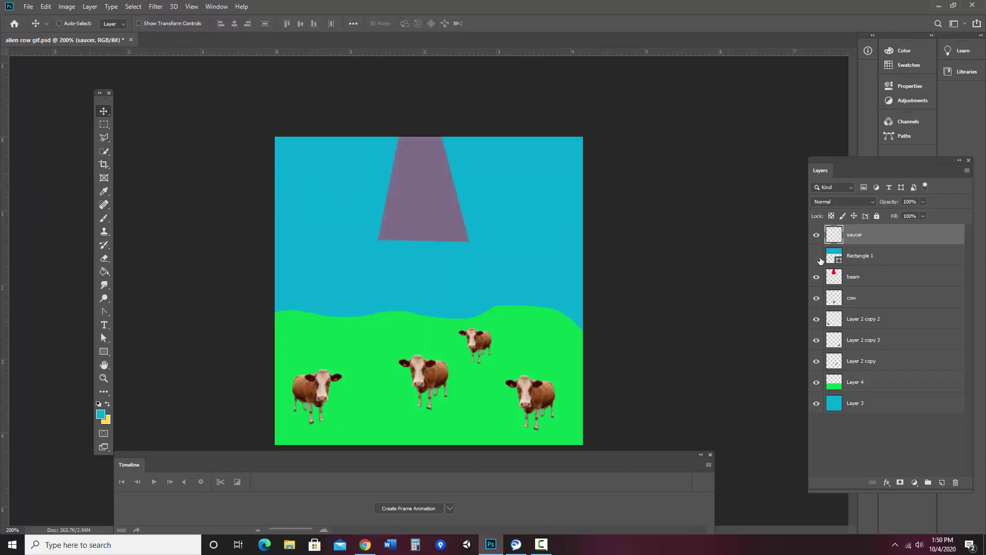
click(817, 256)
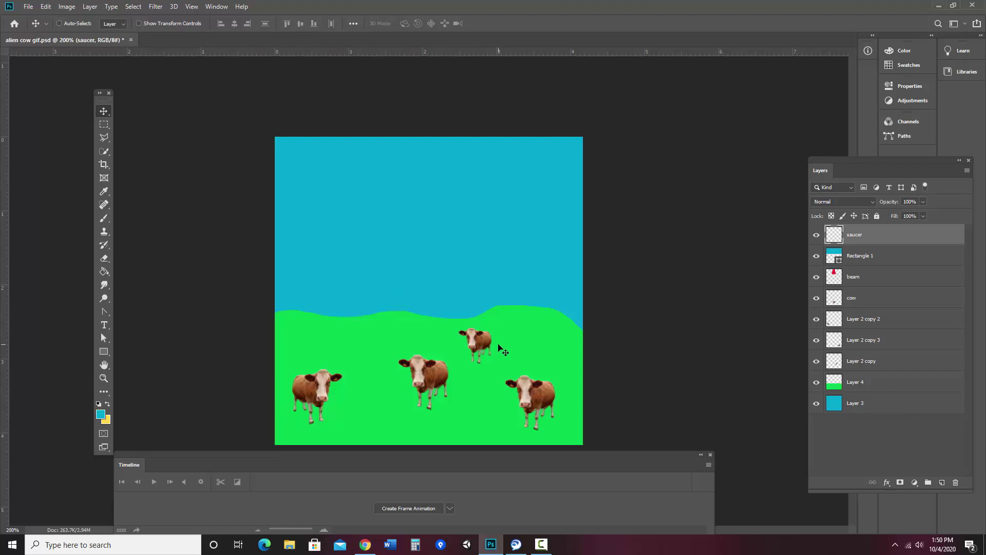
- Save the alien cow gif.psd document
click(28, 7)
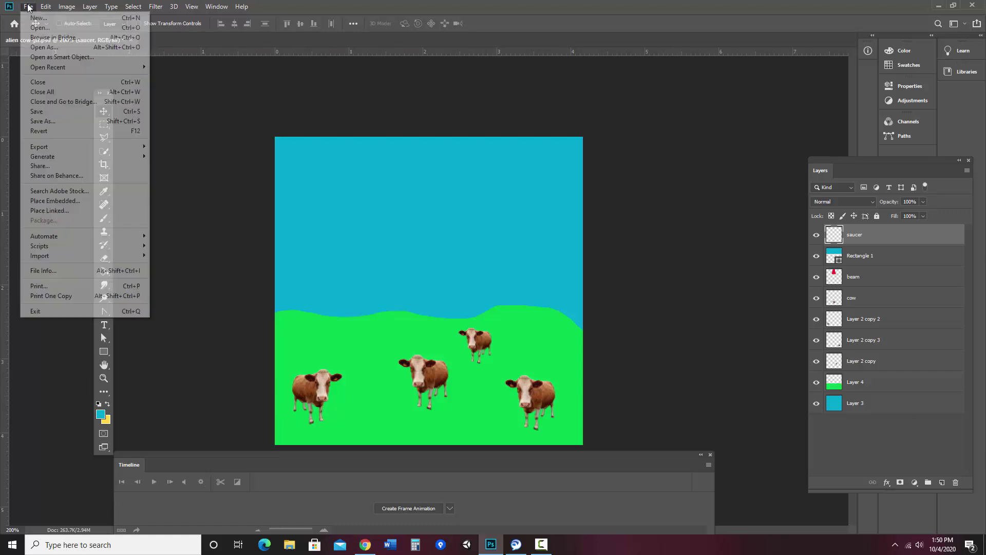
click(45, 110)
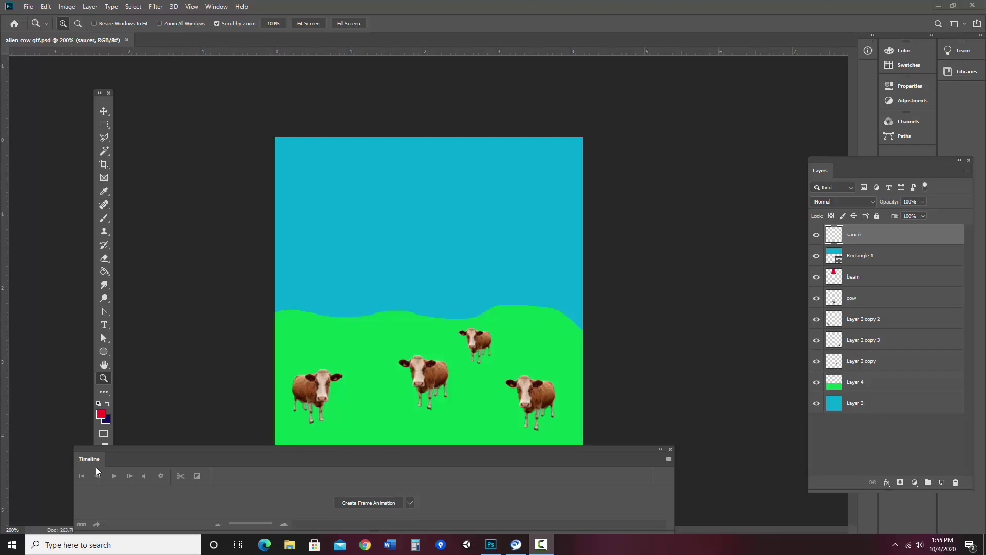
click(222, 7)
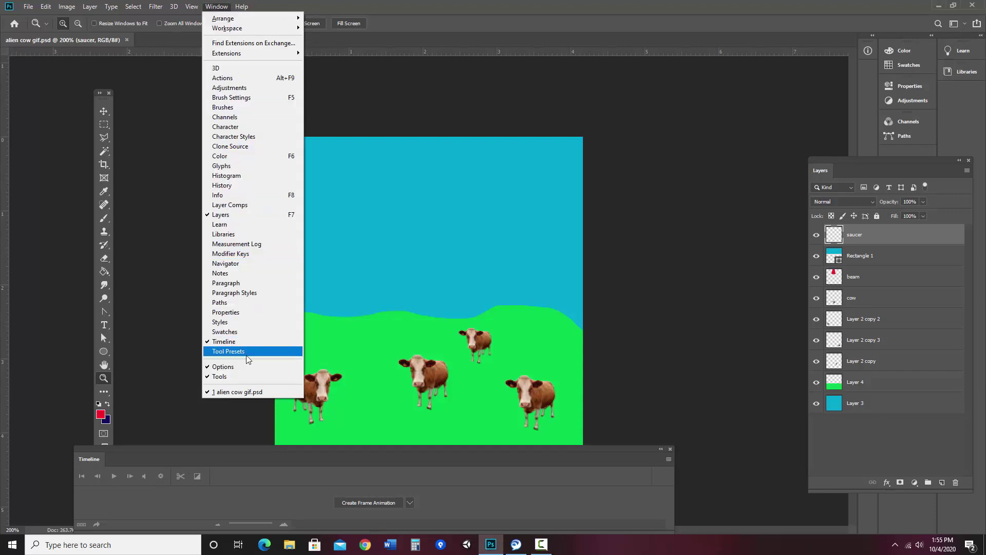
click(165, 300)
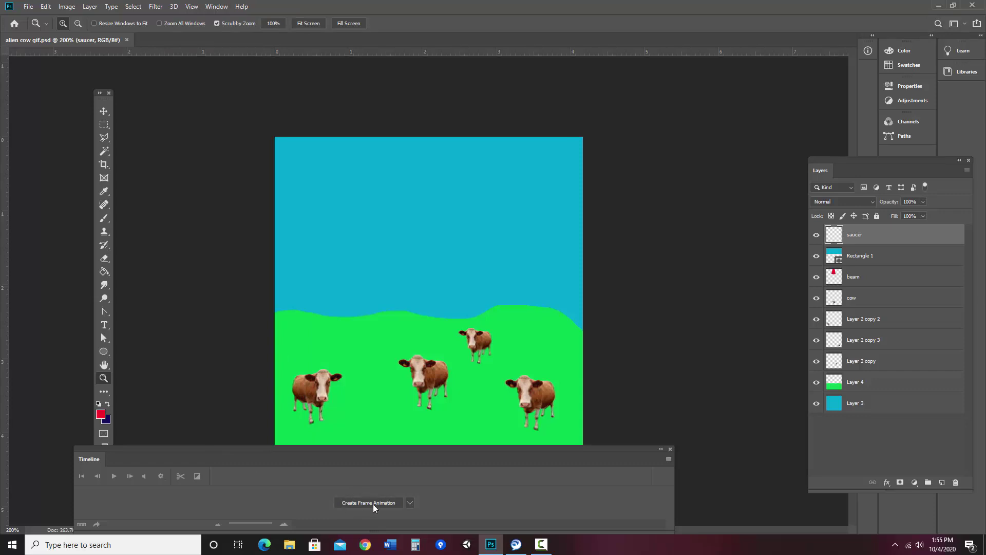
- Create a frame animation in the Timeline panel
click(412, 502)
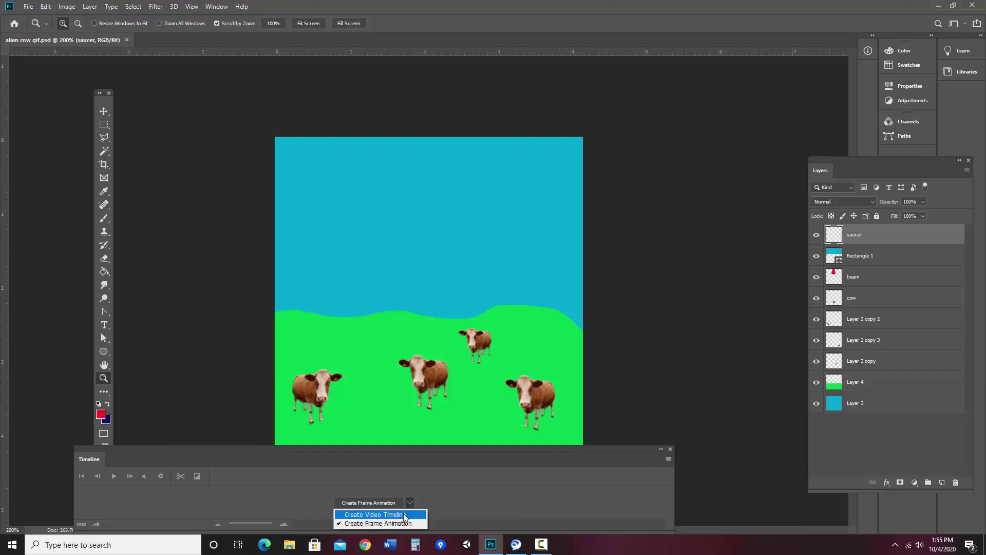
click(362, 523)
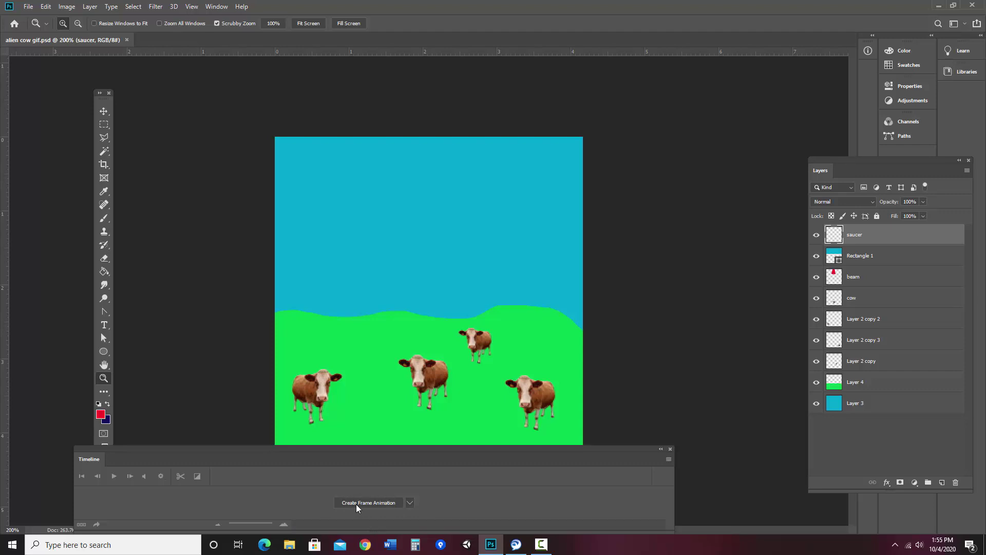
click(357, 505)
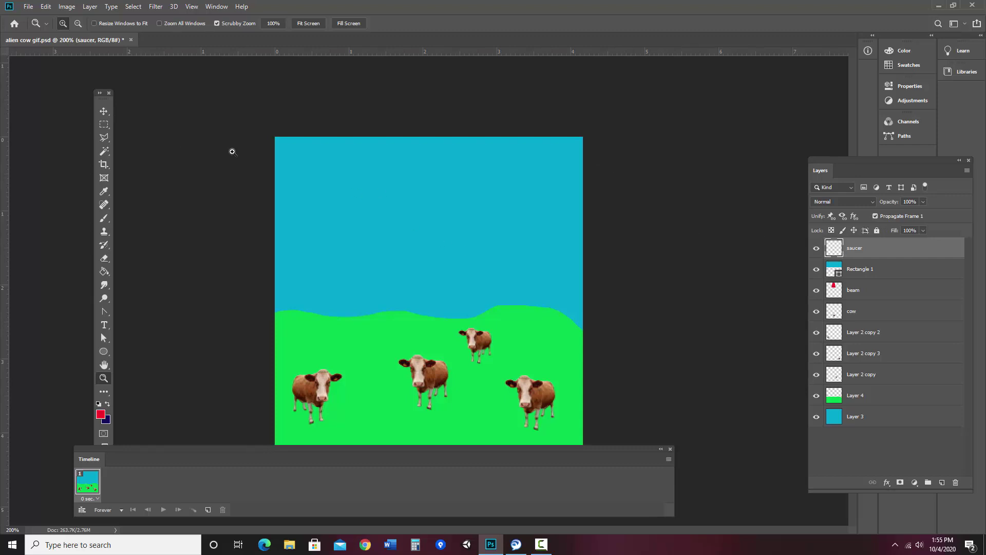
- Place the saucer just off the left edge, then add frame 2 with the saucer over the cows
click(103, 111)
mouse_move(190, 252)
mouse_down()
mouse_move(401, 258)
mouse_move(190, 251)
mouse_up()
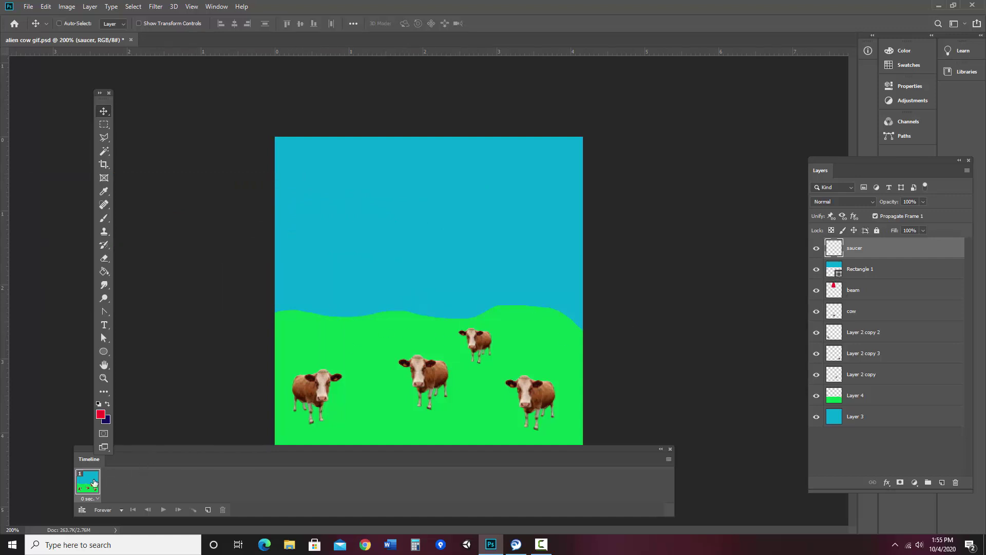
click(668, 458)
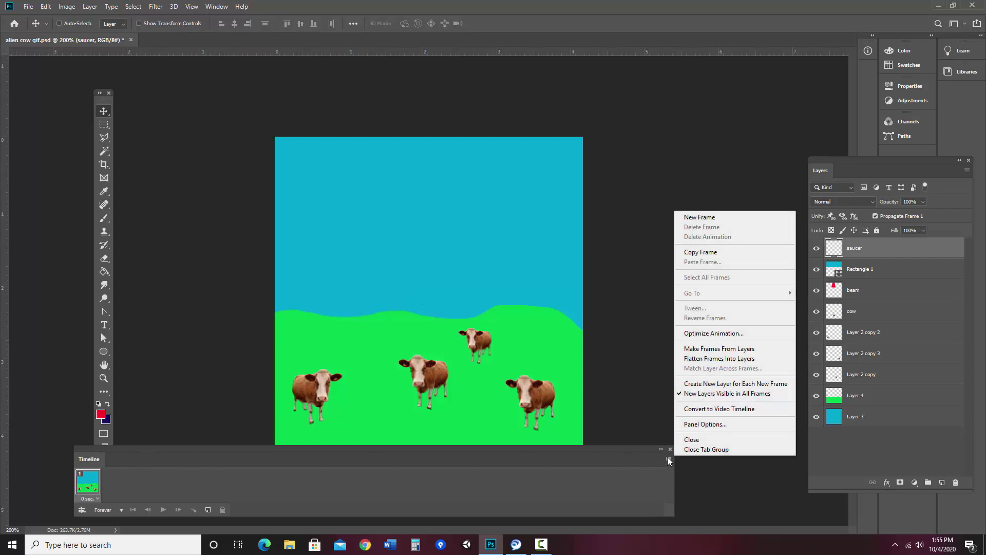
click(715, 217)
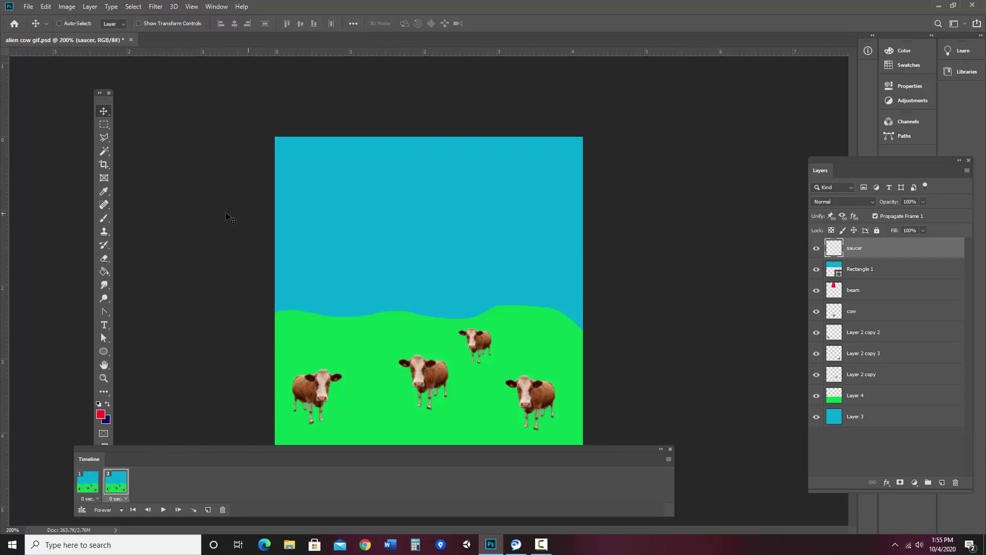
drag(166, 226, 446, 231)
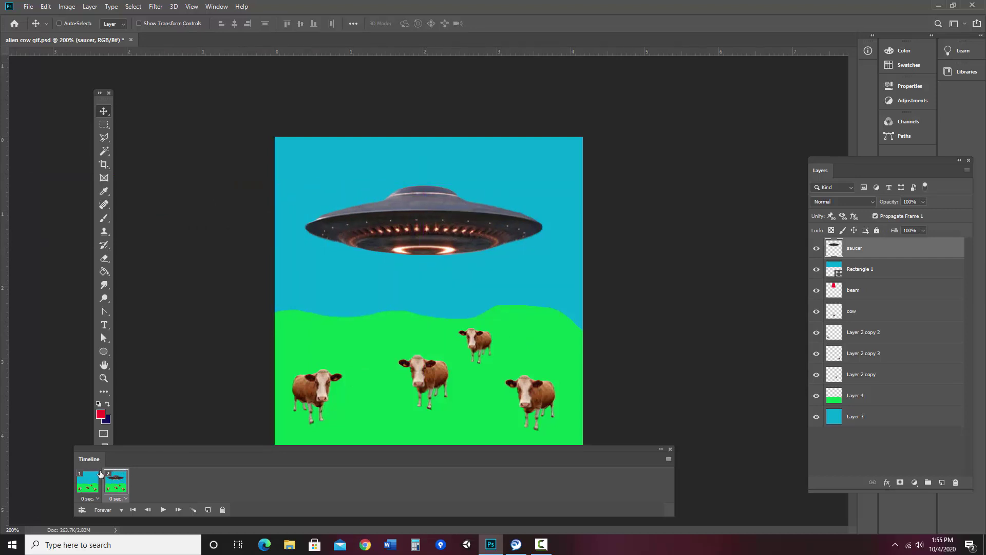
- Tween ten in-between frames for 12 total, preview playback, and return to frame 12
click(670, 460)
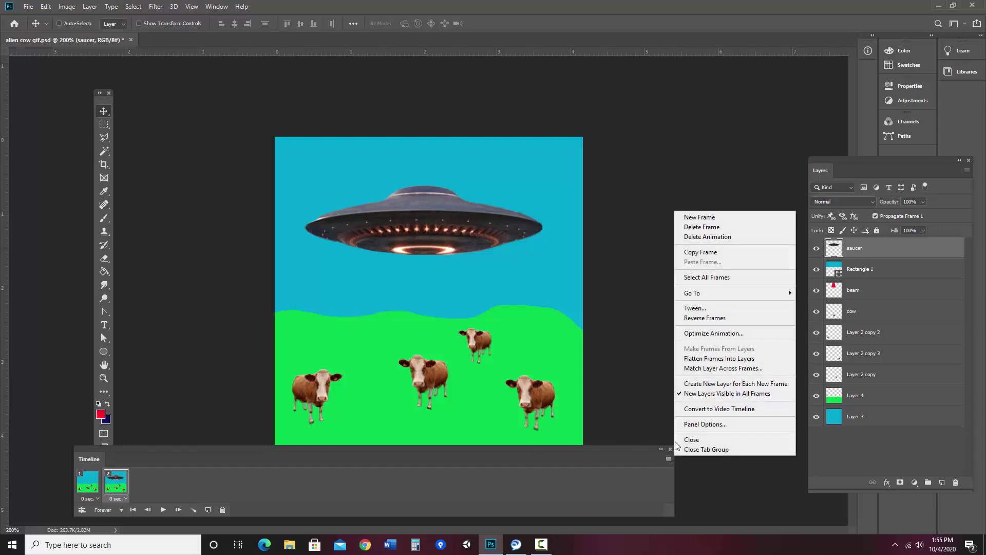
click(698, 308)
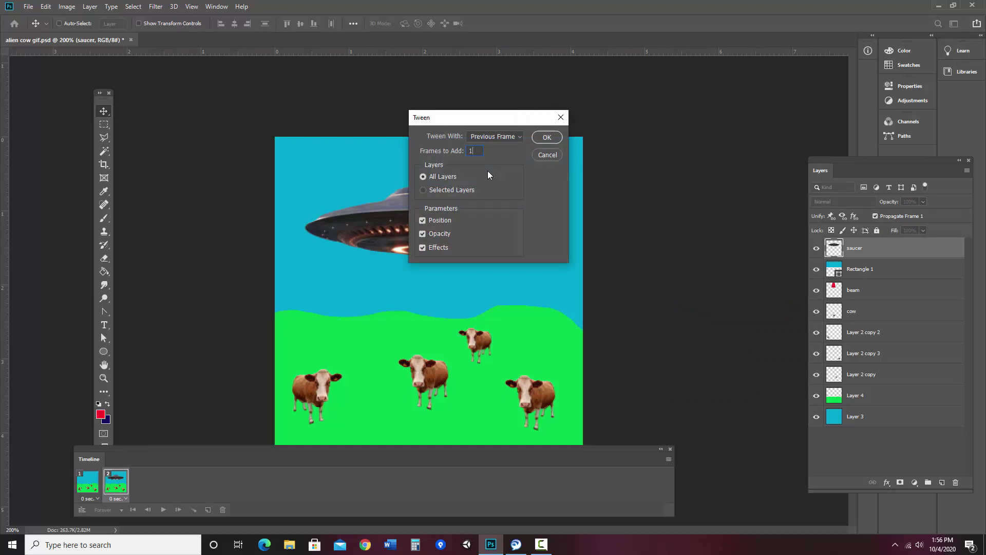
click(547, 138)
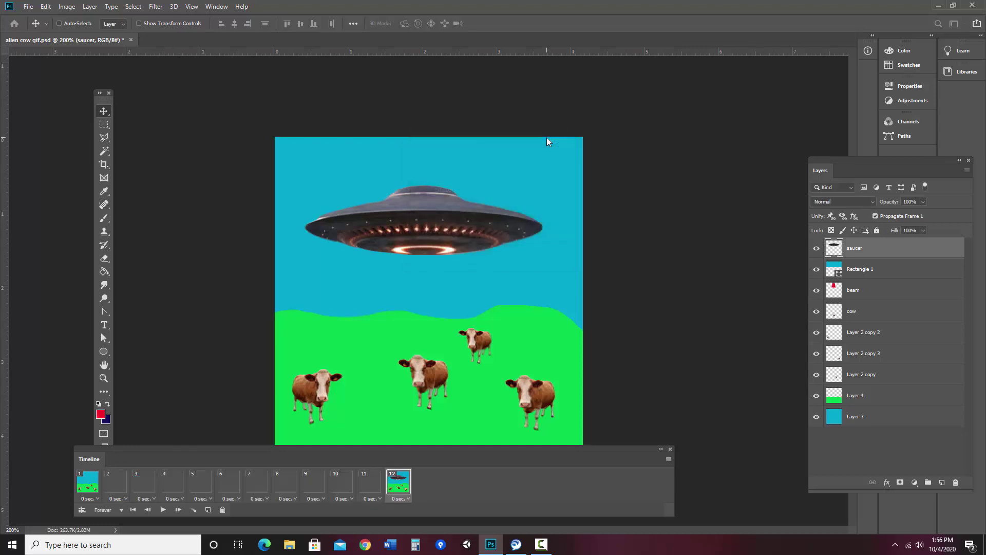
click(163, 510)
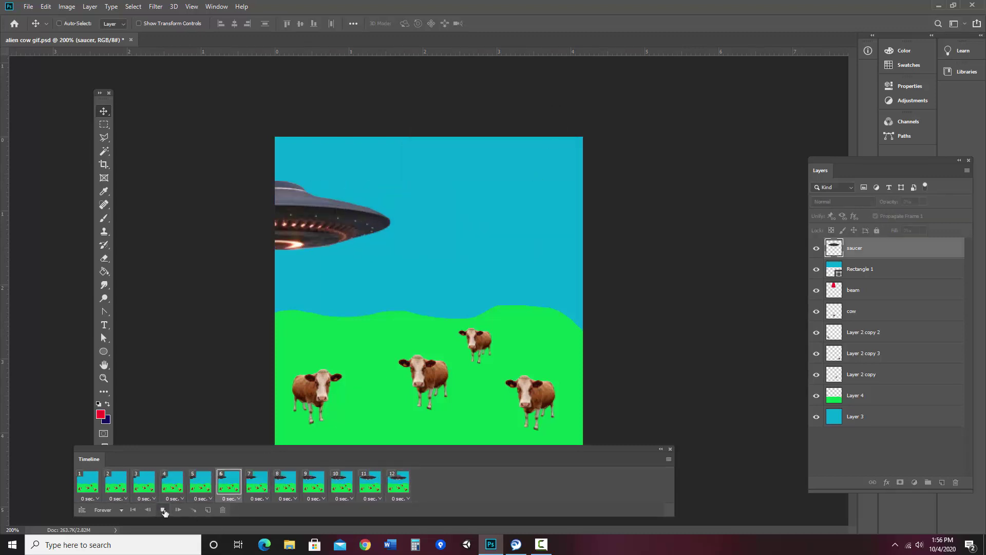
click(163, 509)
click(401, 486)
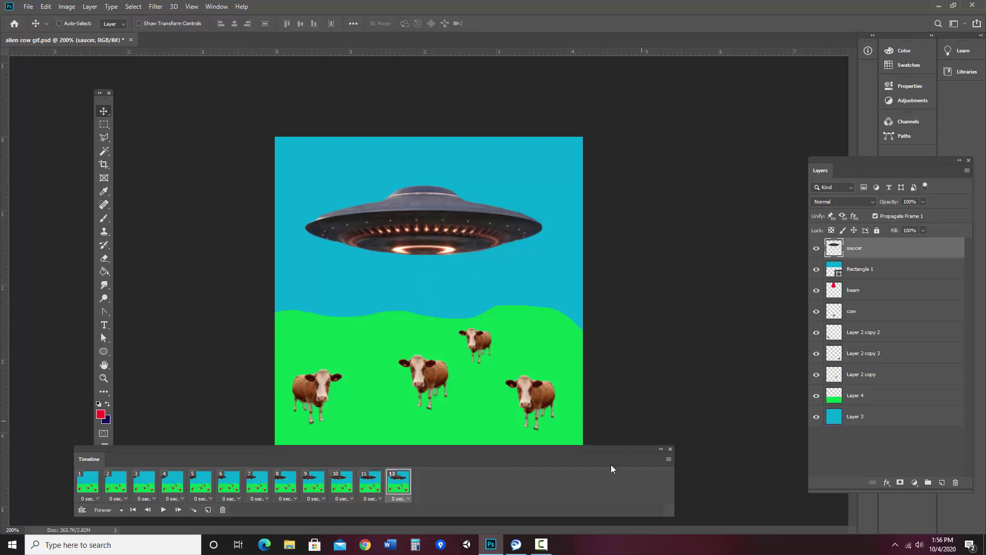
- Add frame 13 with the beam moved down onto the middle cow
click(668, 458)
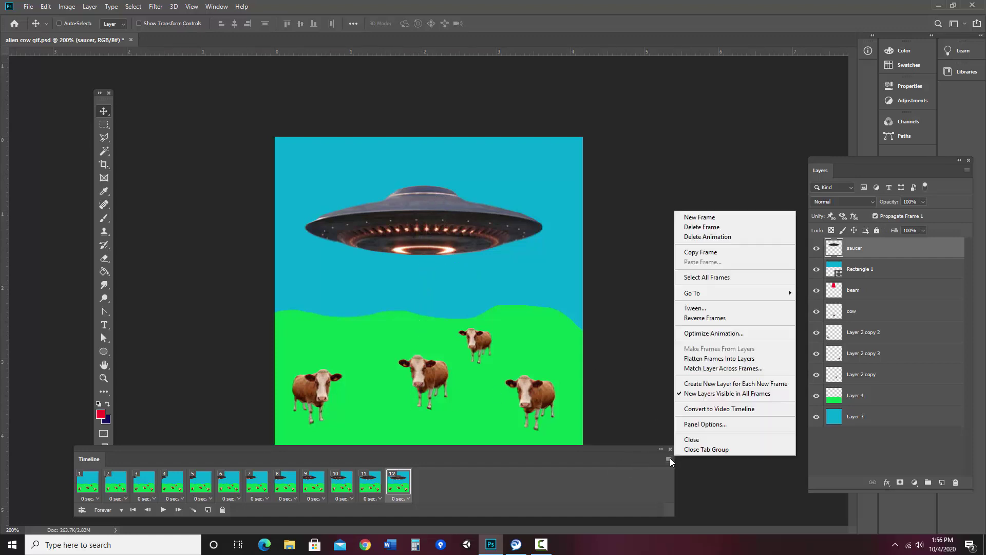
click(698, 218)
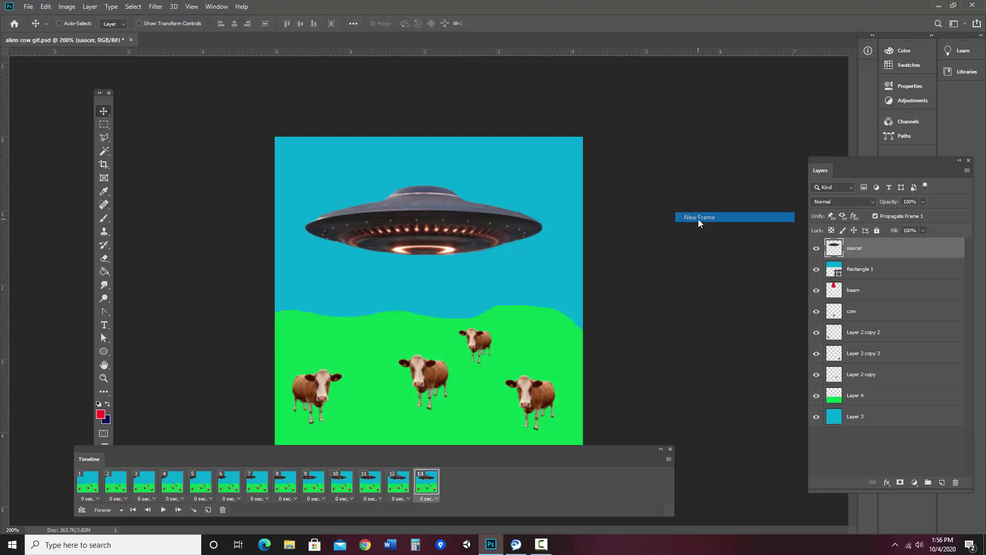
click(857, 290)
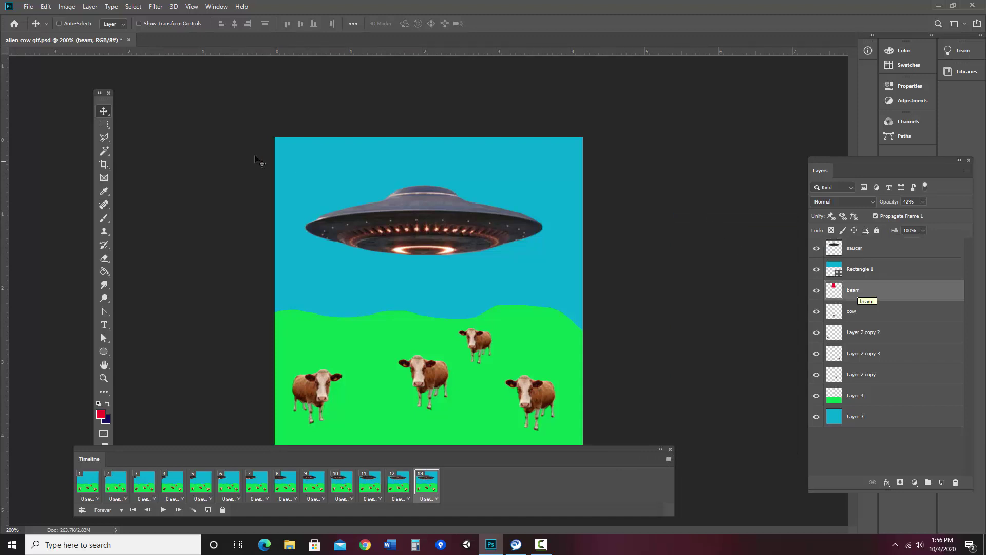
drag(430, 232, 430, 405)
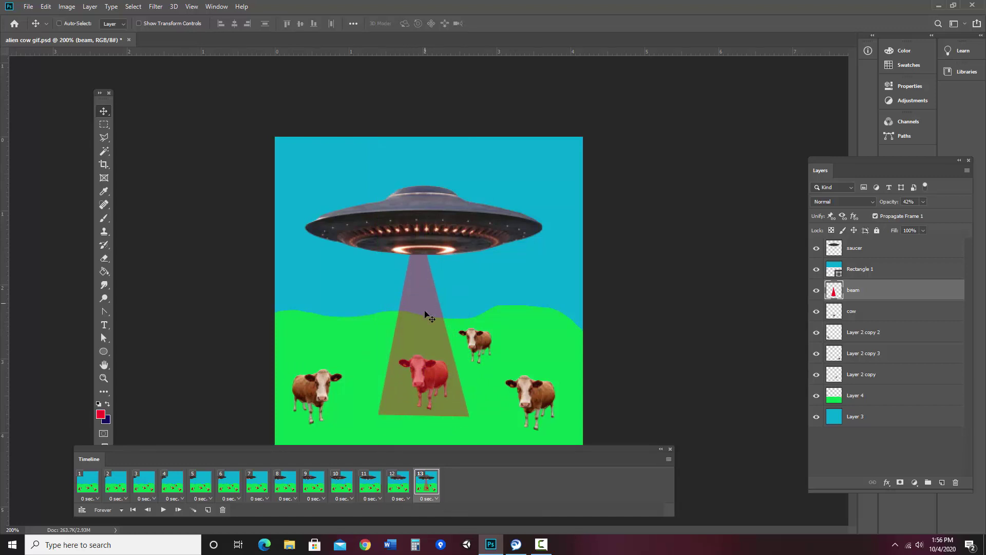
- Tween 20 frames into the beam frame, preview, and go to frame 33
click(670, 459)
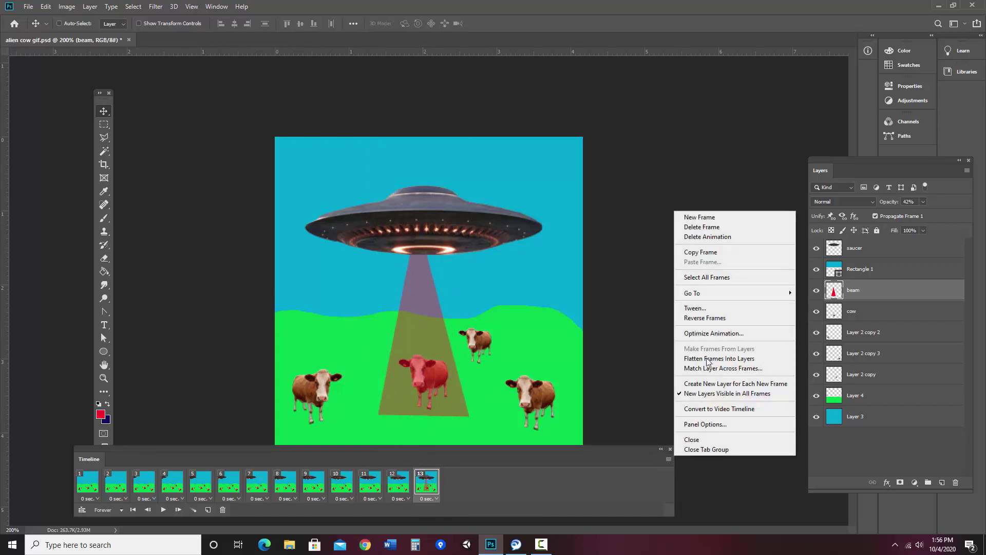
click(721, 308)
text(2)
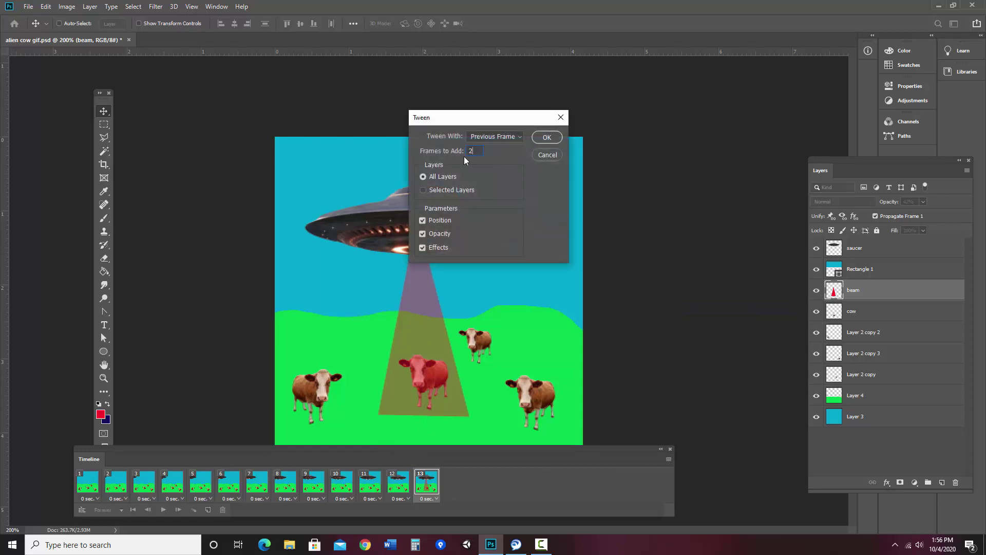
text(0)
click(557, 138)
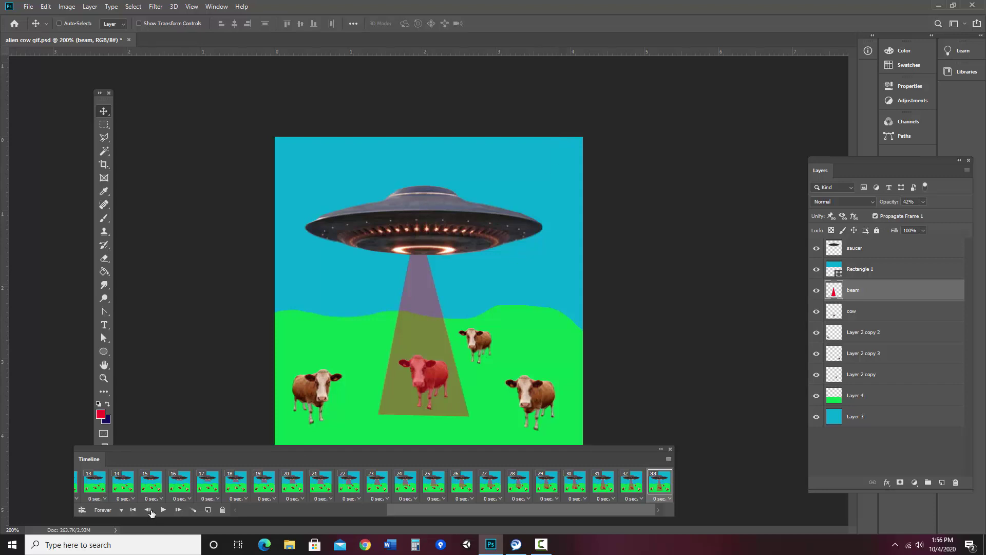
click(164, 509)
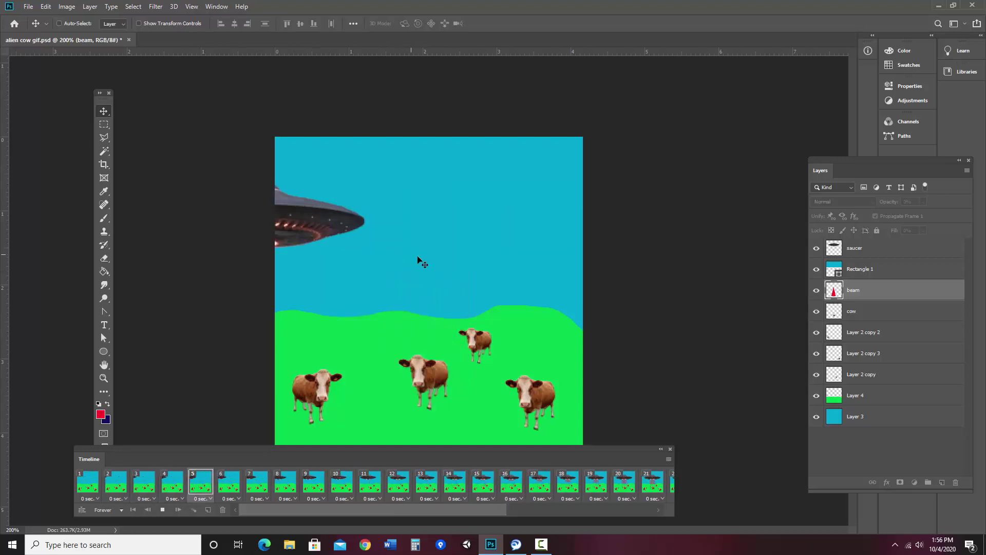
click(163, 509)
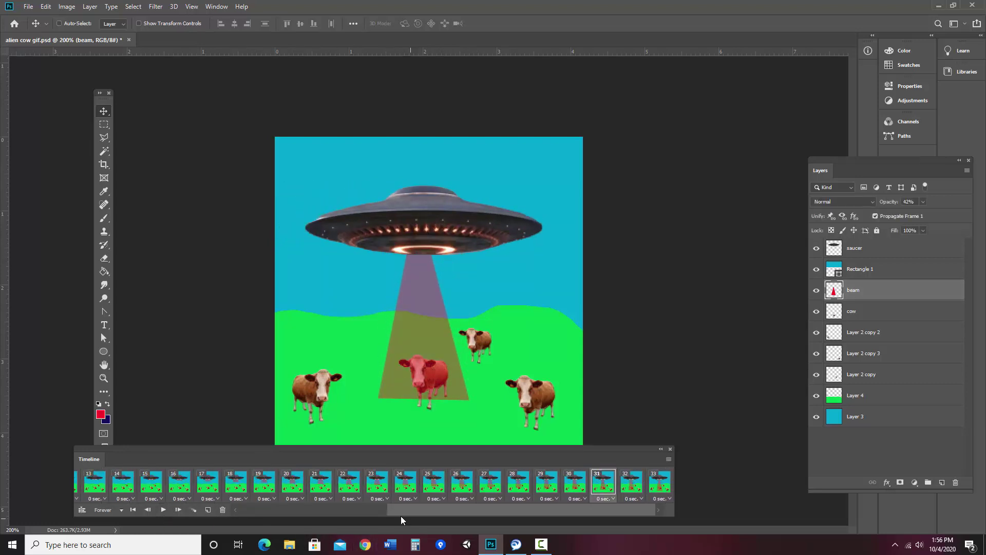
click(656, 481)
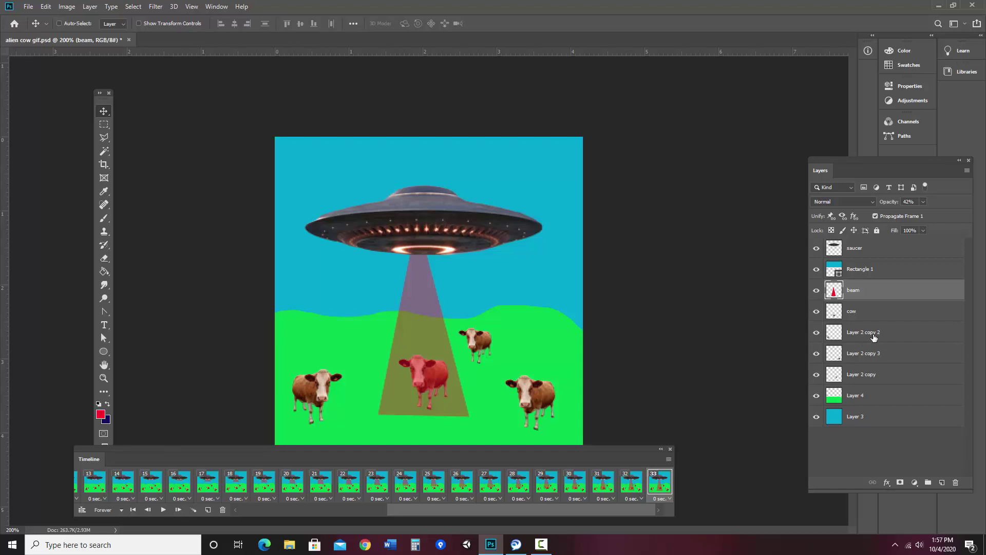
- Add frame 34 with the beam and middle cow dragged up behind the saucer
click(669, 458)
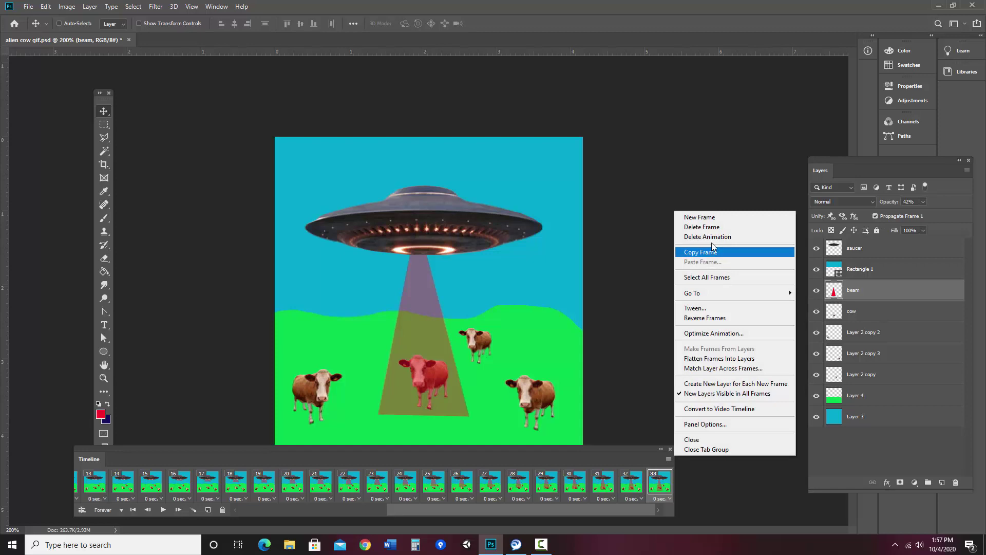
click(710, 218)
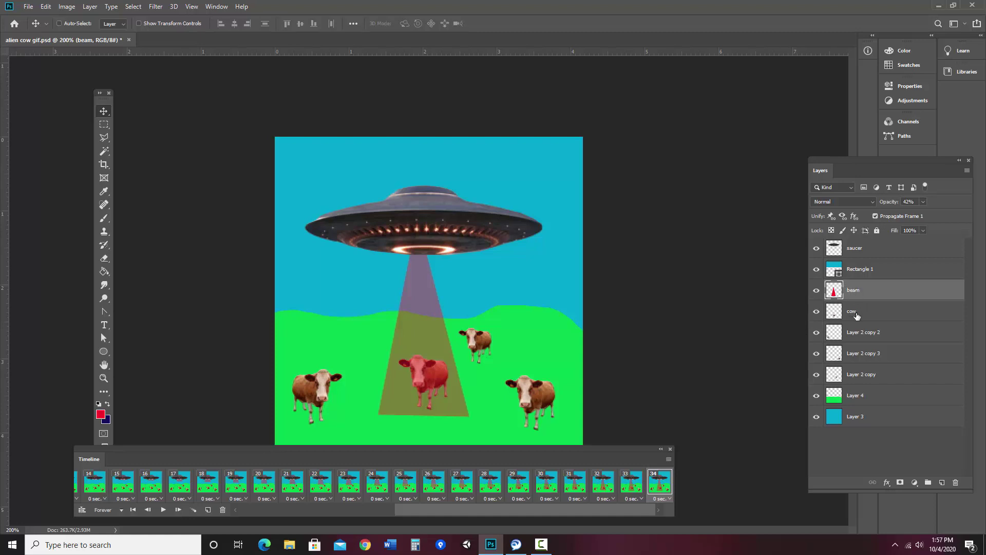
ctrl+click(856, 314)
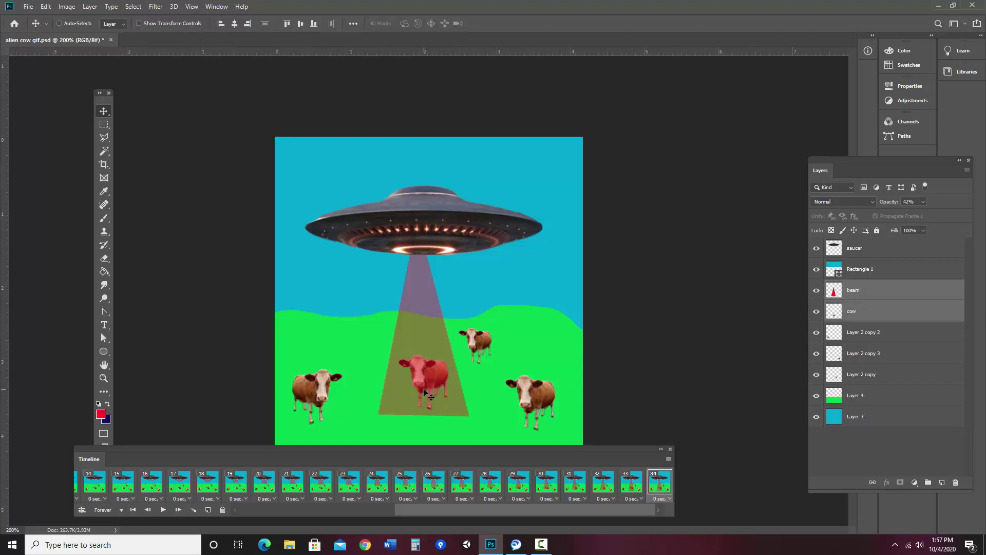
drag(426, 390, 424, 222)
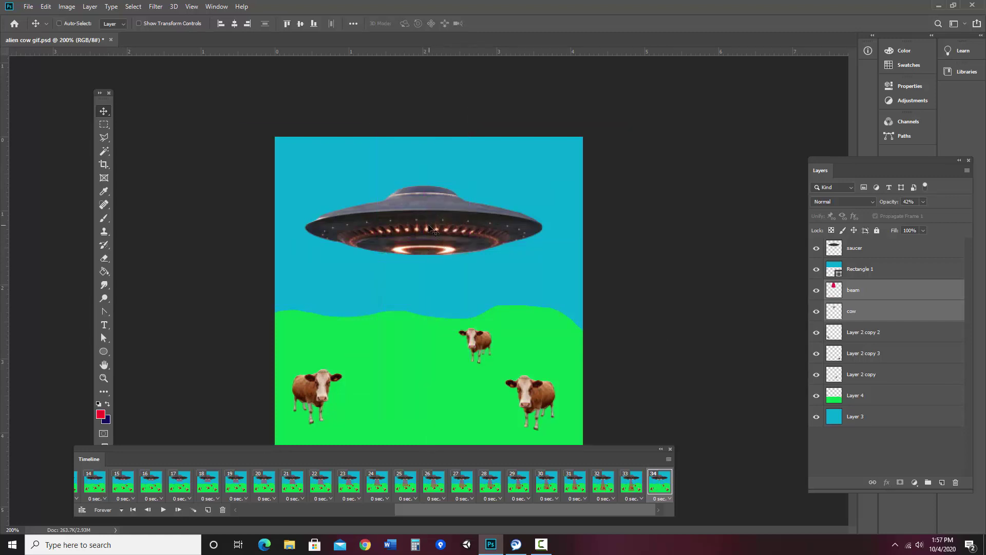
click(817, 250)
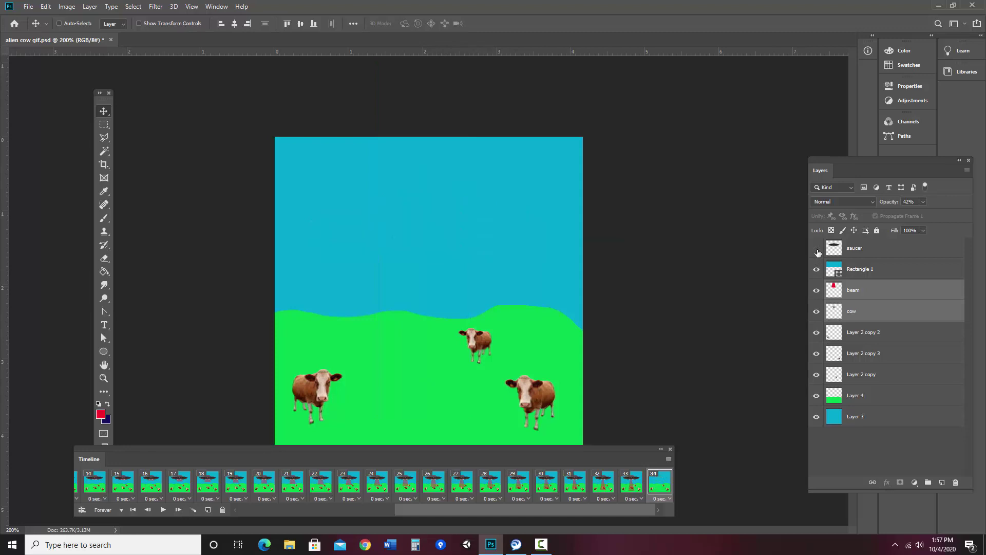
click(816, 250)
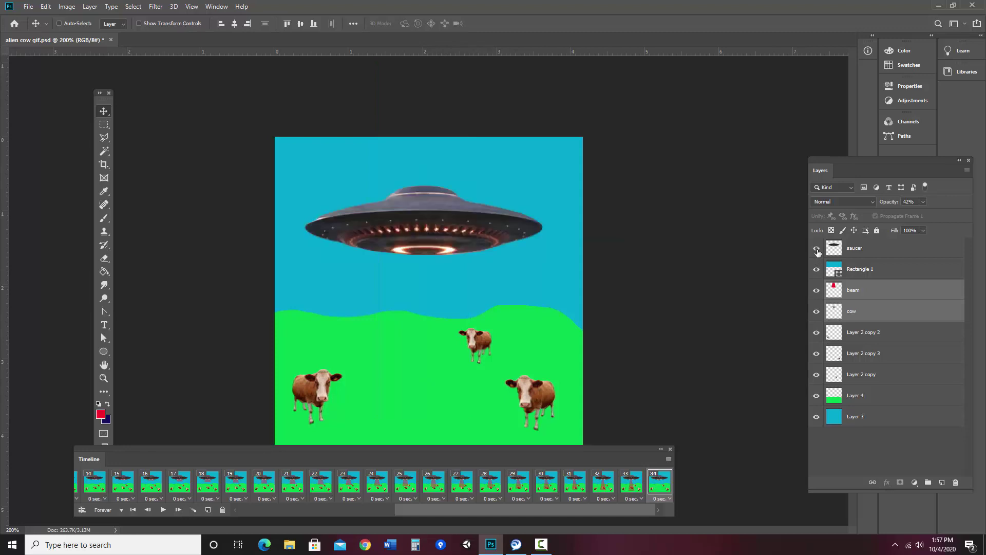
- Tween 20 frames into frame 34 and play the animation preview
click(668, 459)
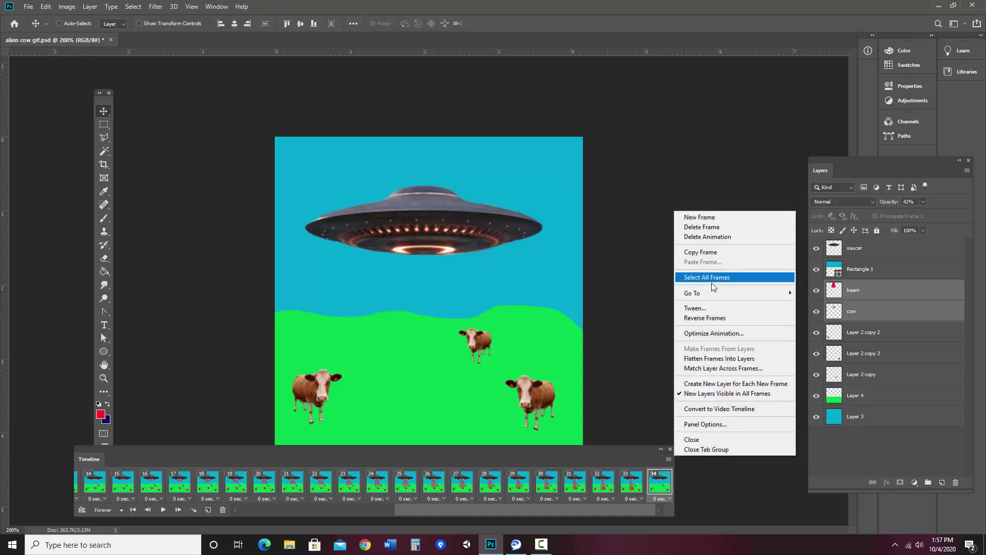
click(713, 308)
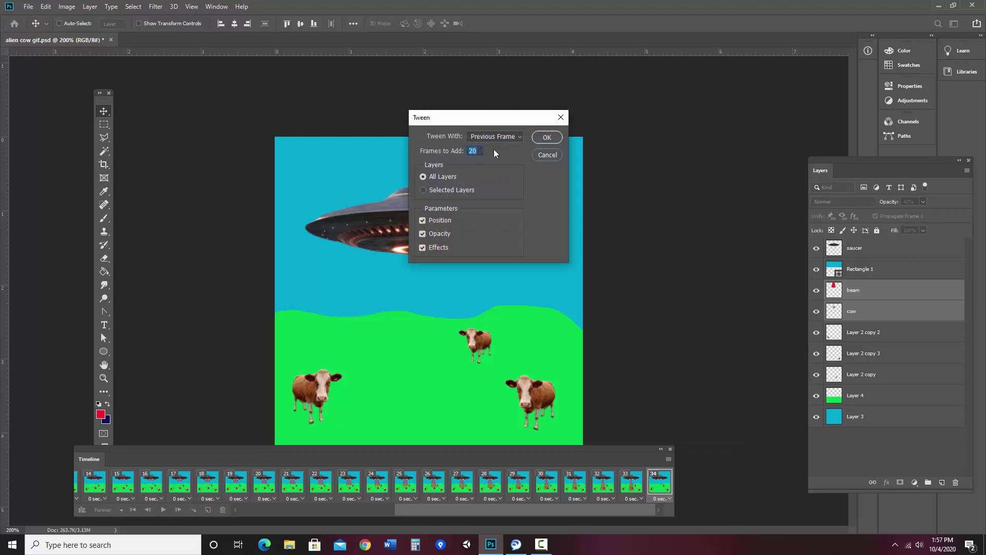
click(546, 137)
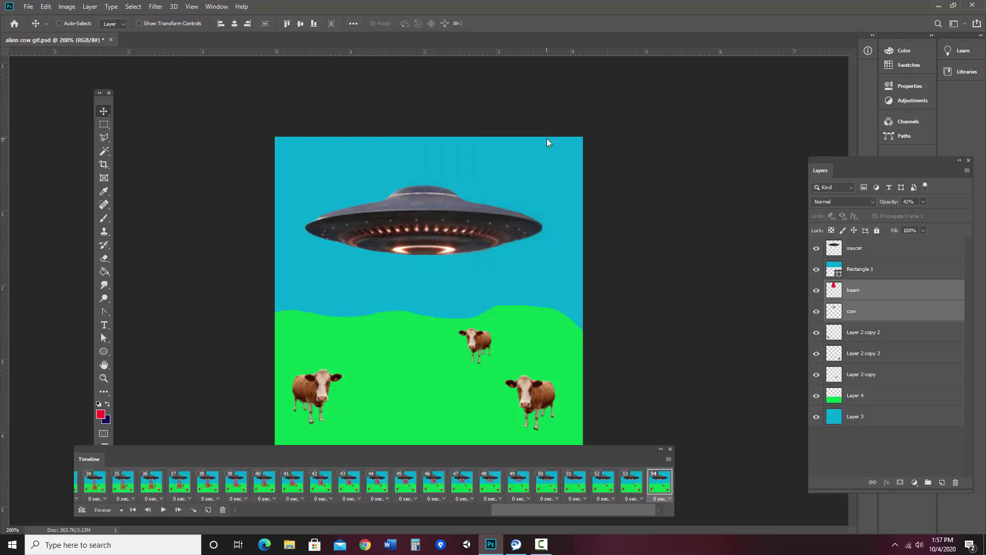
click(163, 509)
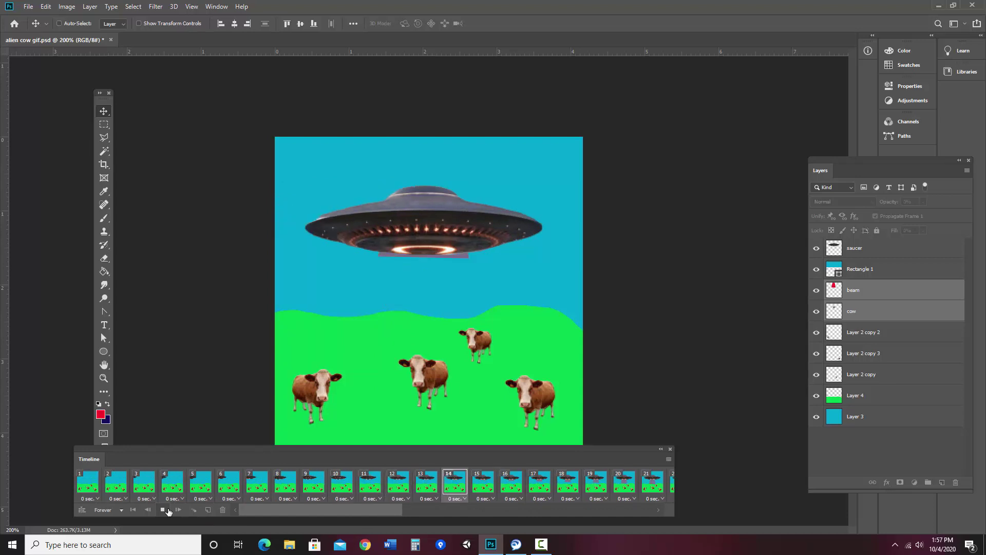
- Stop playback and add frame 55 with the saucer moved off the canvas's right edge
click(163, 510)
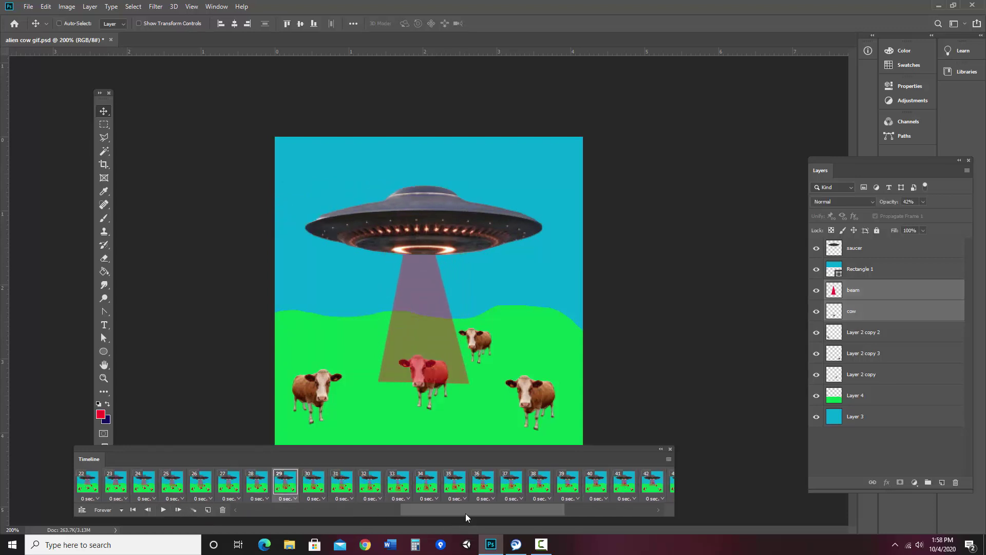
drag(466, 513, 583, 512)
click(656, 486)
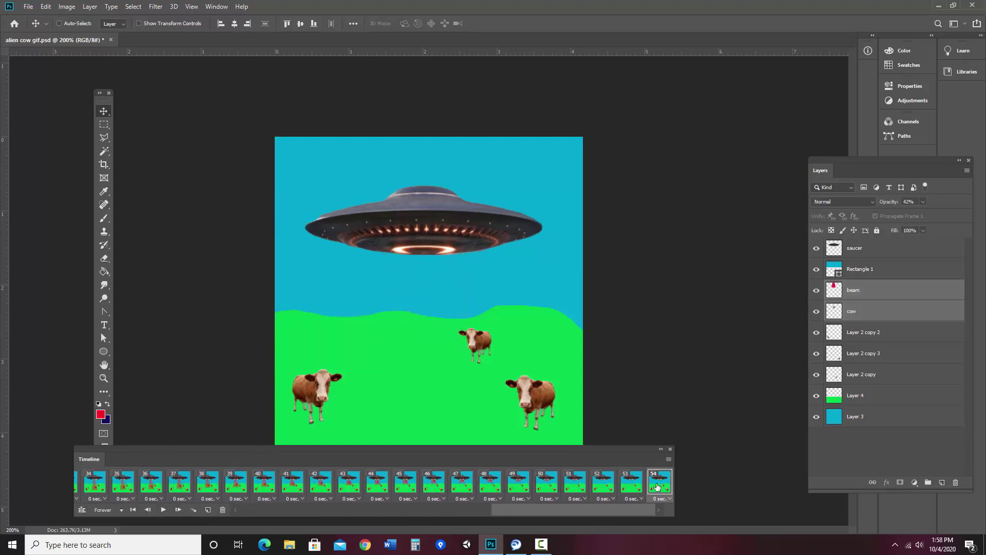
click(668, 458)
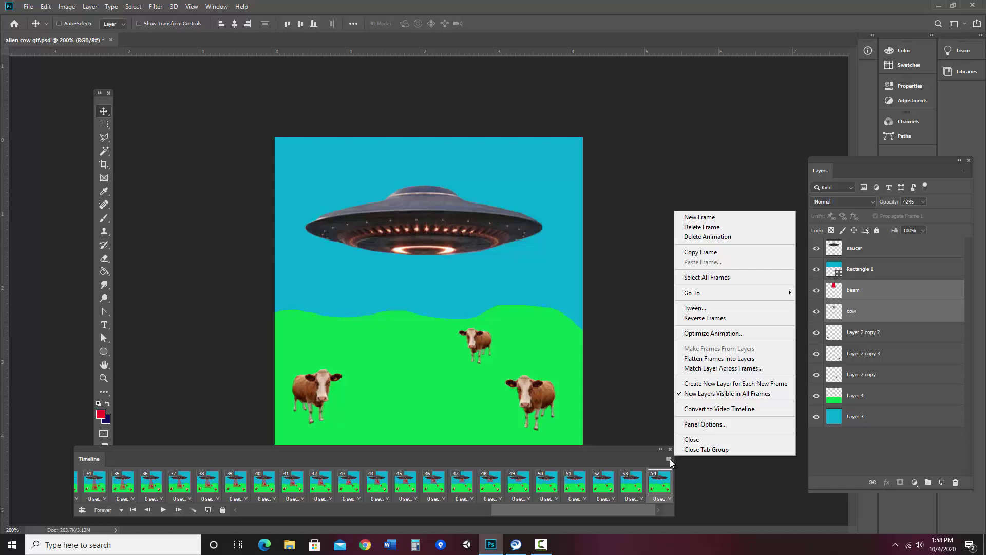
click(705, 222)
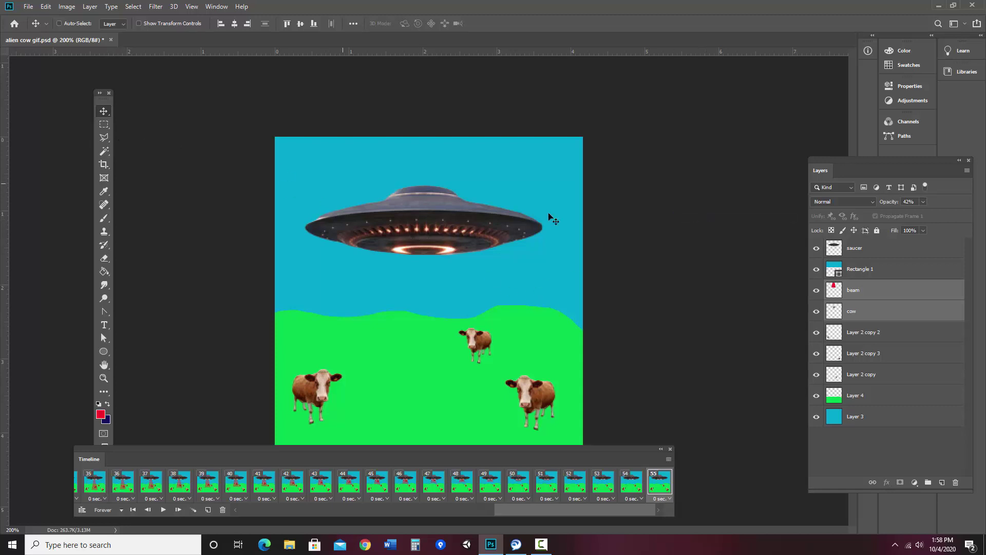
click(854, 249)
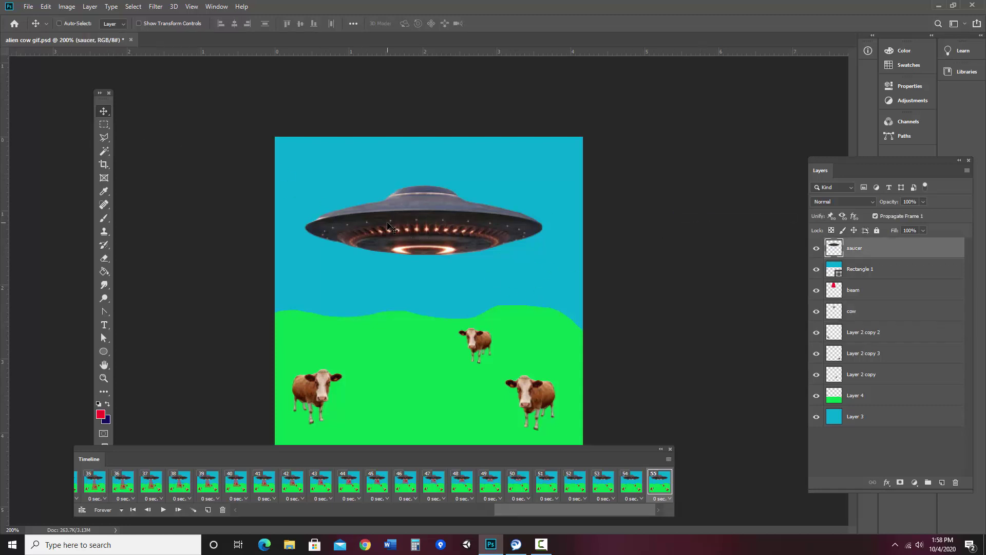
drag(388, 226, 687, 228)
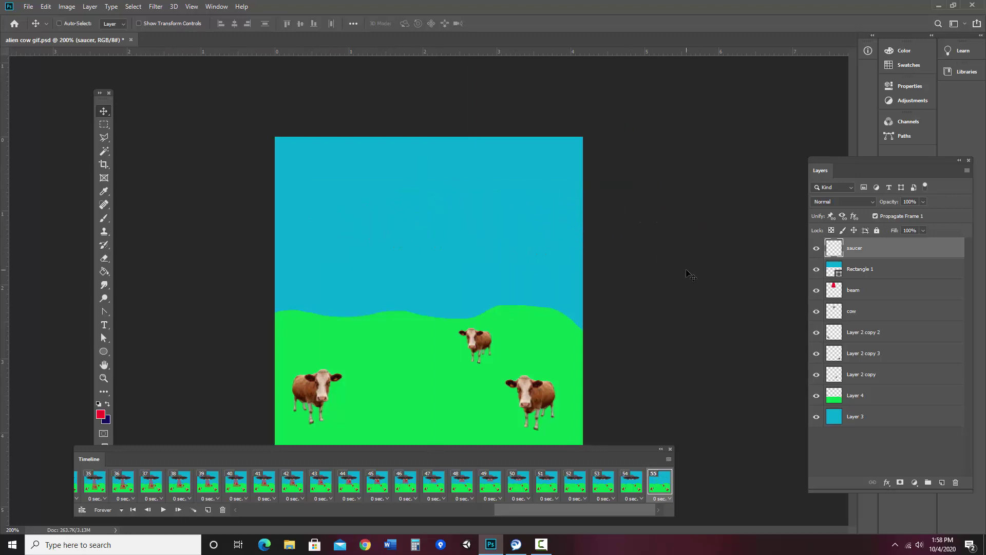
- Tween 10 in-between frames from frame 54 so the saucer flies away
click(669, 459)
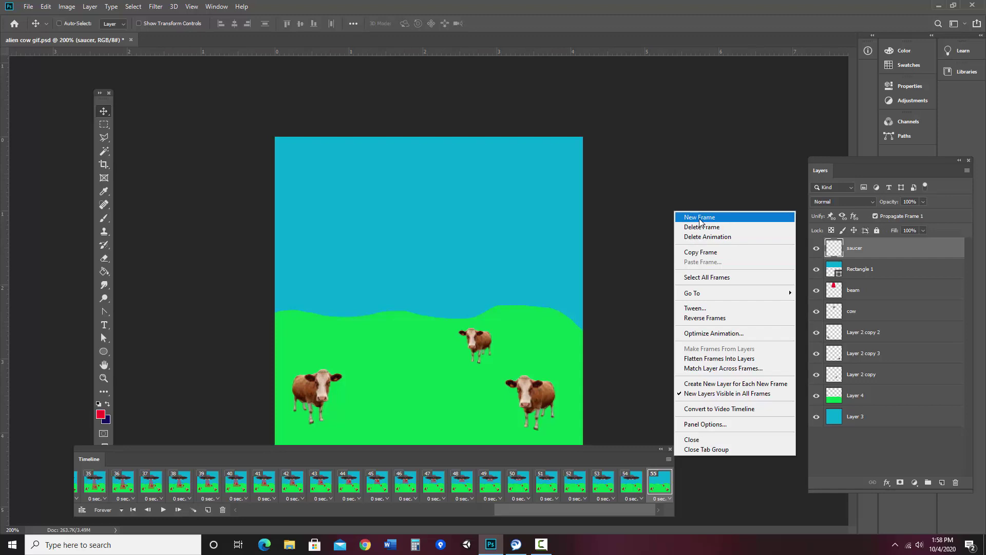
click(699, 309)
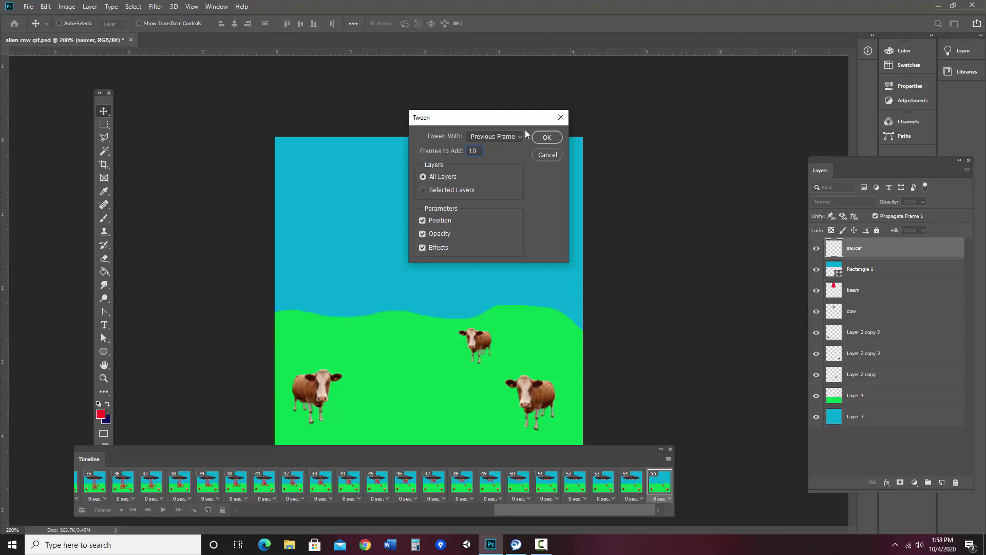
click(545, 139)
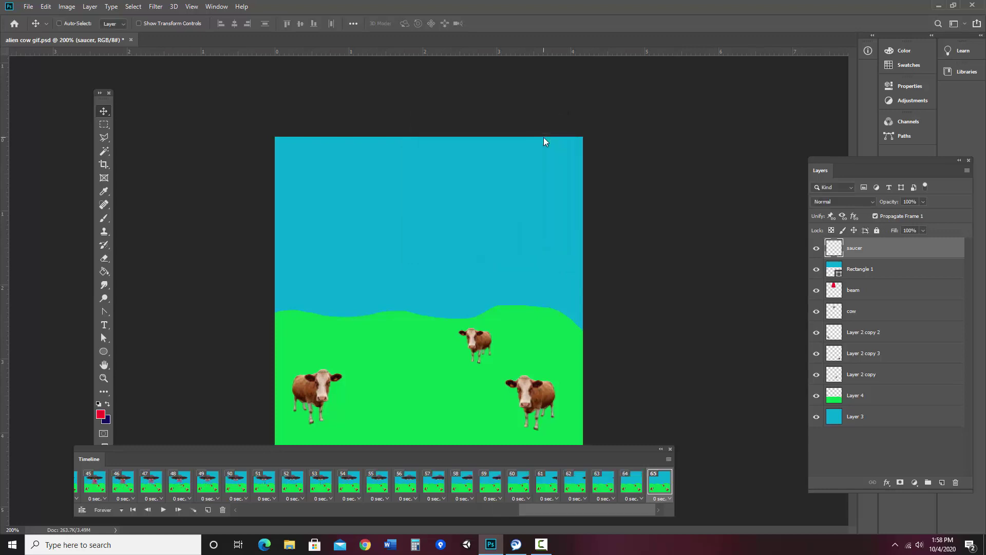
click(164, 510)
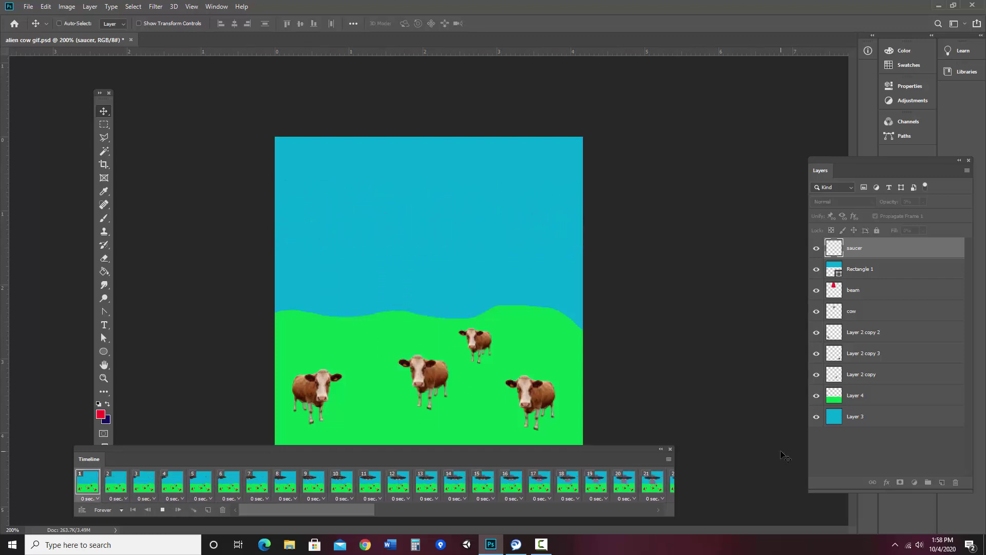
click(162, 510)
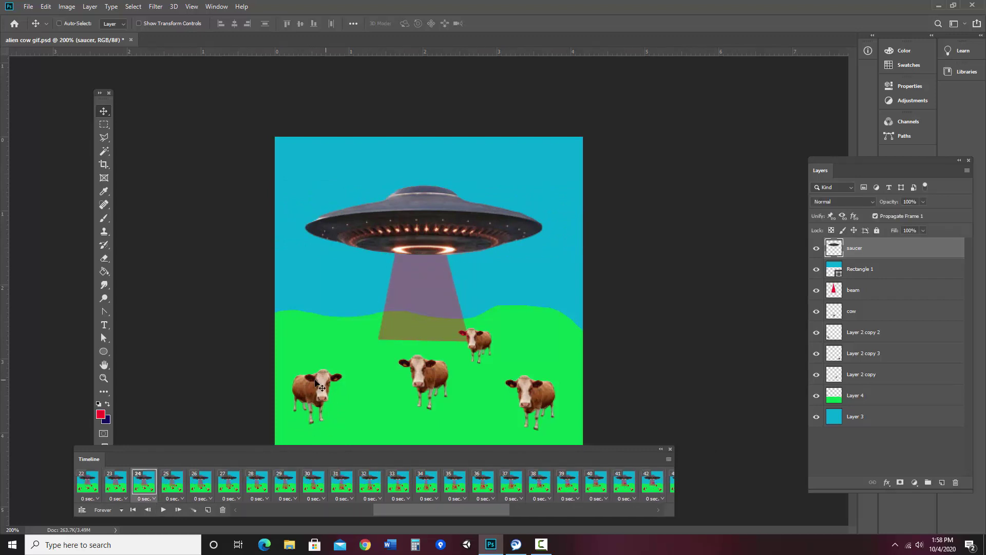
drag(391, 510, 248, 511)
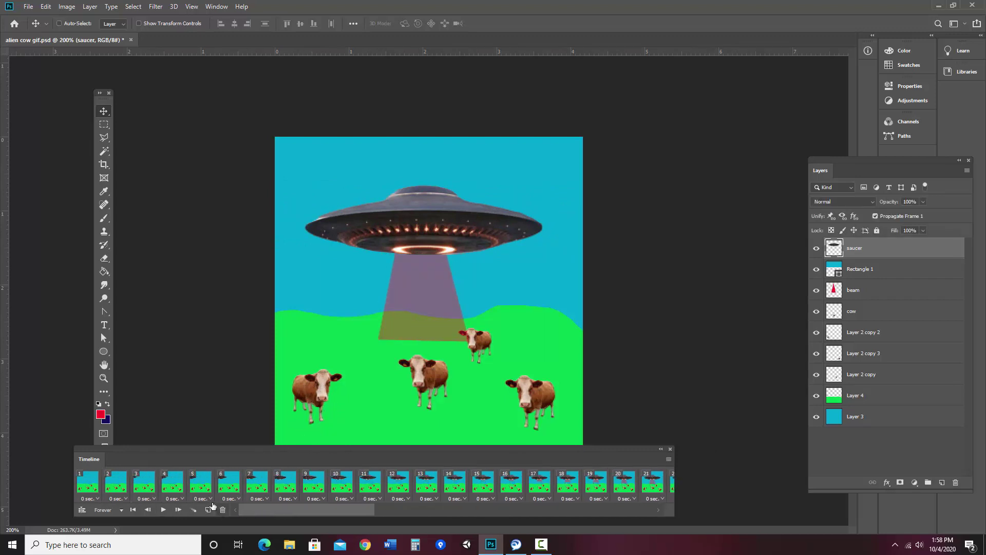
click(116, 483)
click(144, 482)
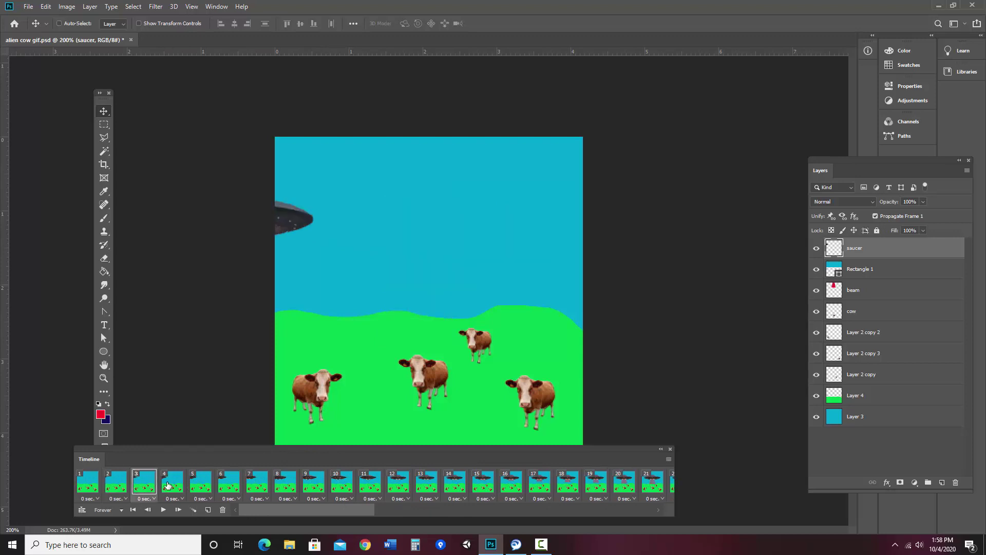
click(167, 485)
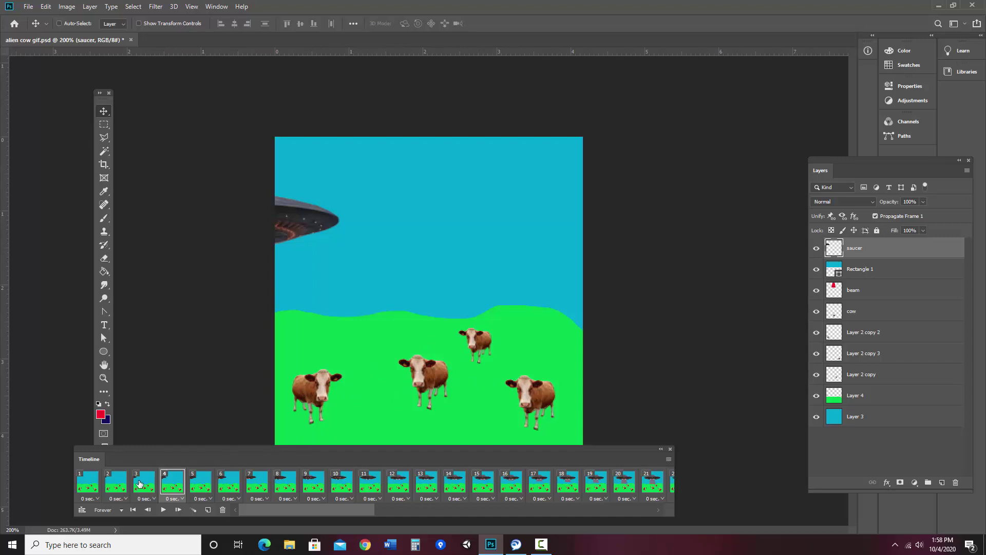
click(119, 487)
click(160, 484)
click(139, 485)
click(169, 485)
- Save As over the existing alien cow gif.psd, keeping the default format options
click(28, 6)
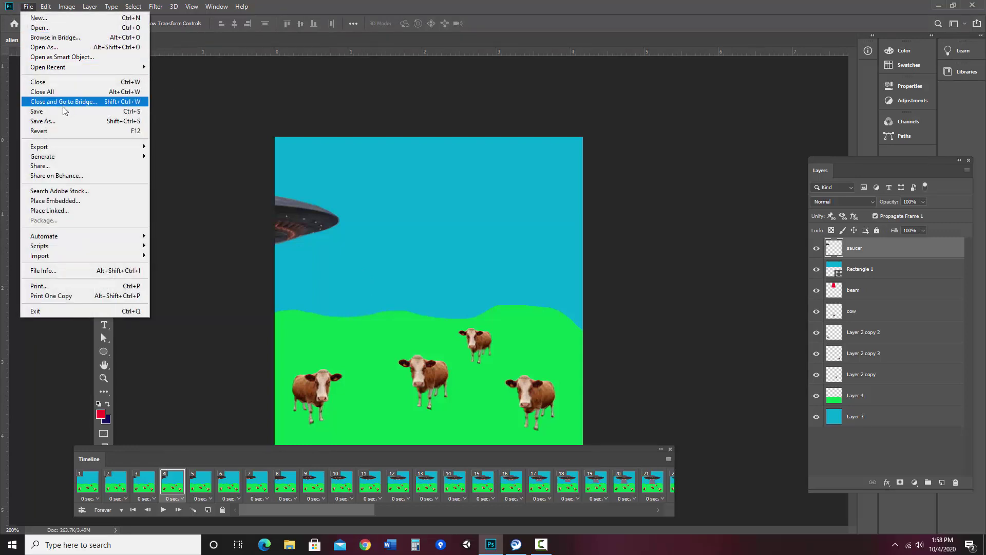
click(62, 121)
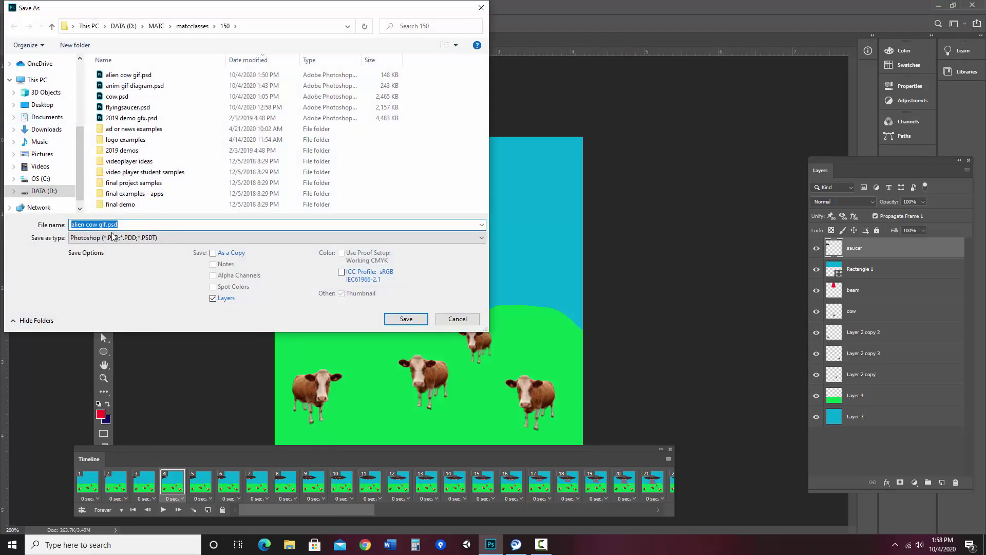
click(405, 319)
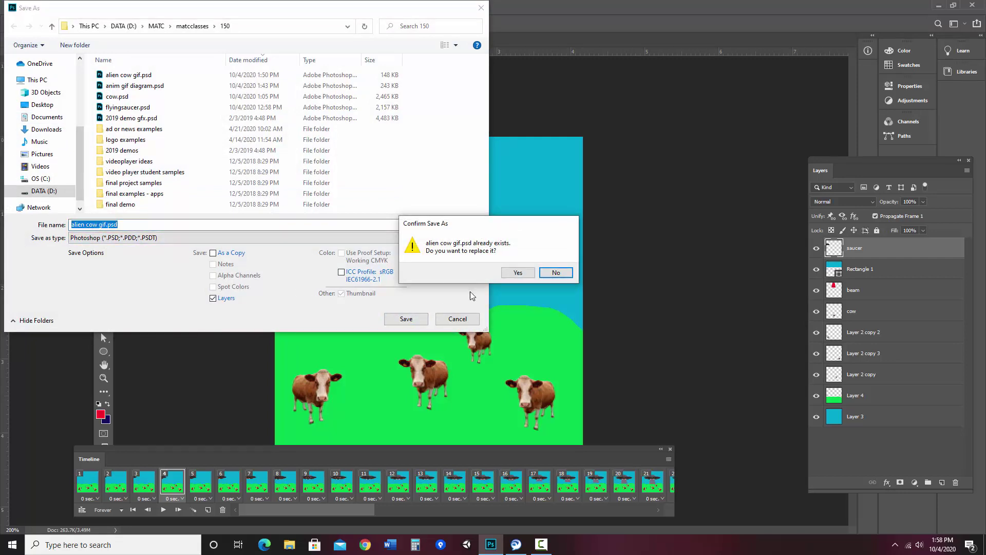
click(518, 272)
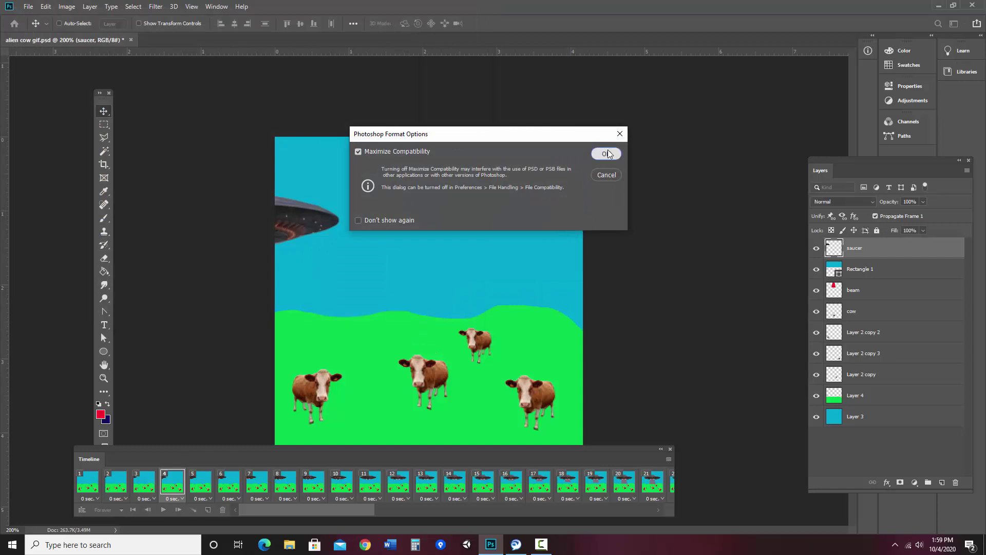
click(606, 153)
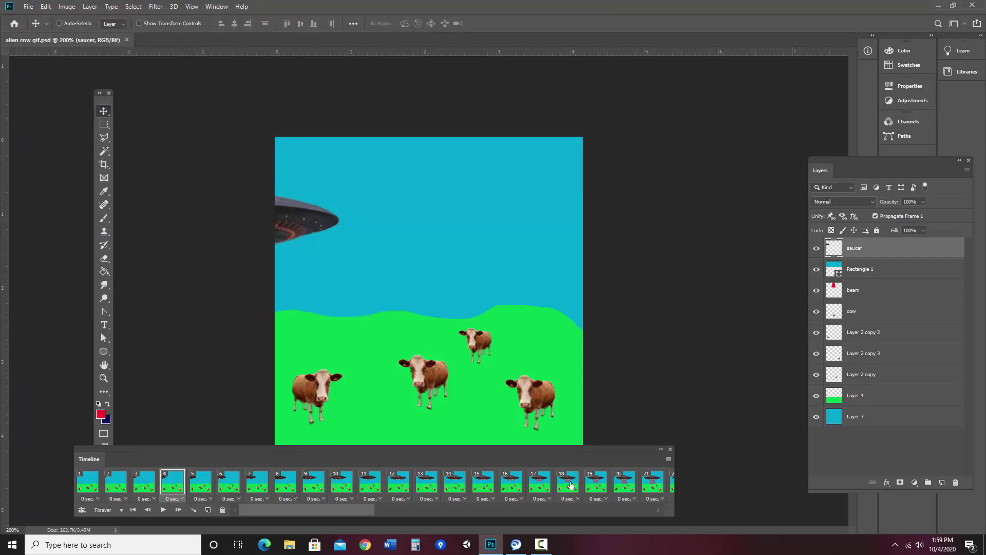
- Export via Save for Web (Legacy) as looping GIF alien-cow-gif.gif to the Desktop
click(28, 7)
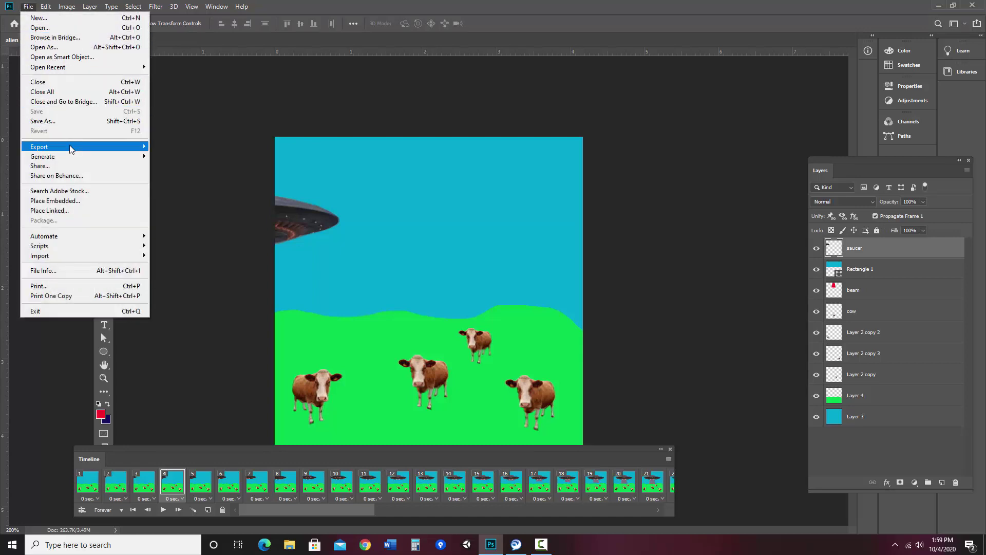
mouse_move(70, 148)
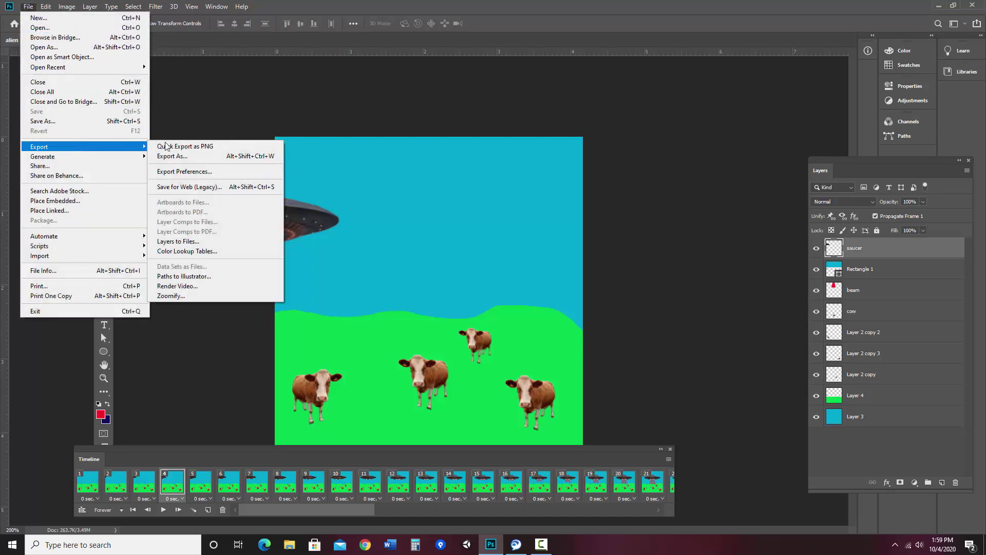
click(214, 189)
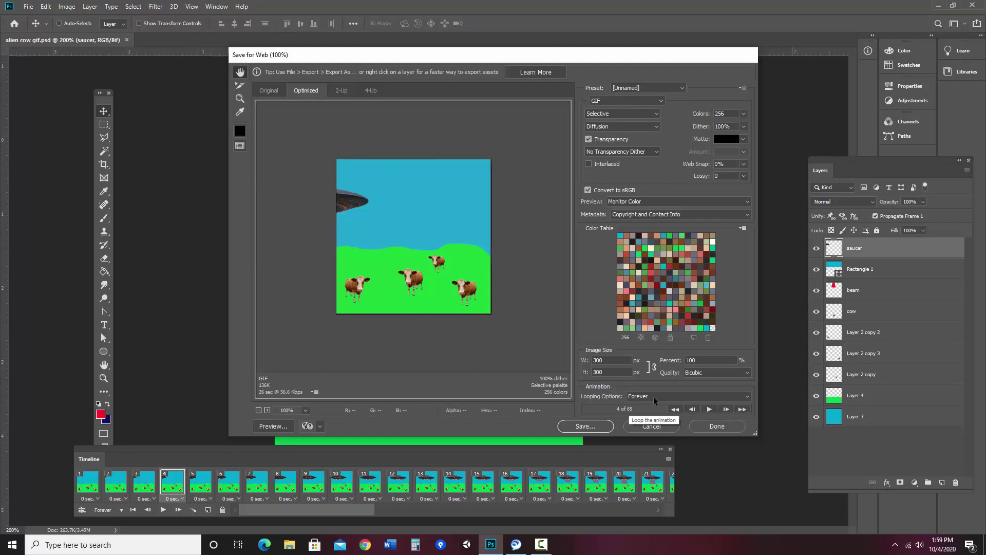
click(585, 426)
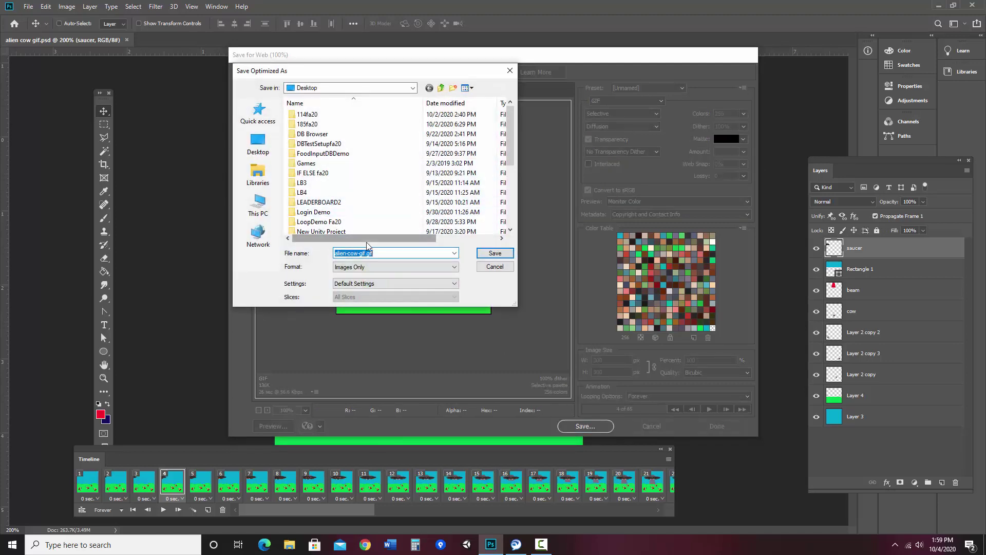
click(495, 253)
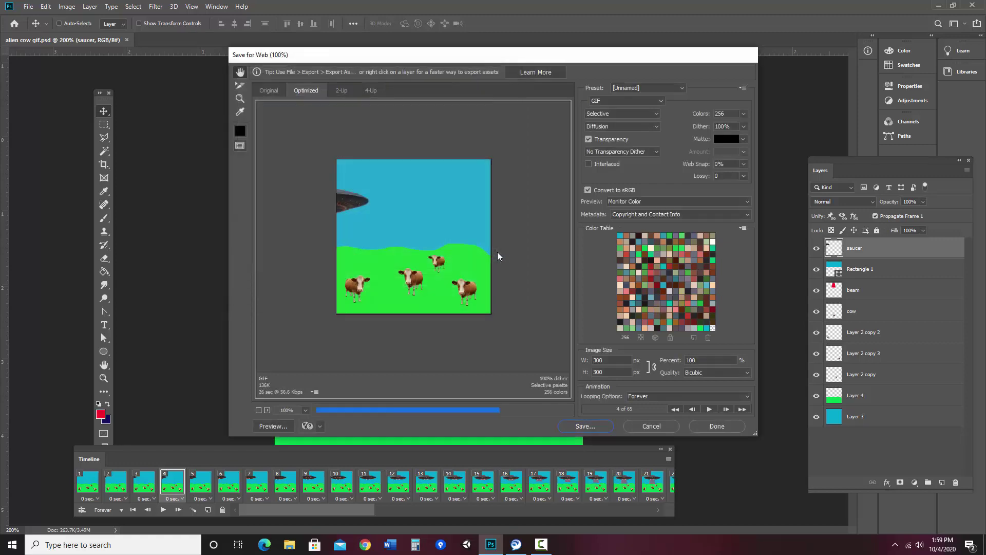
- Minimize Photoshop and open alien-cow-gif.gif from the desktop in Photos
click(937, 5)
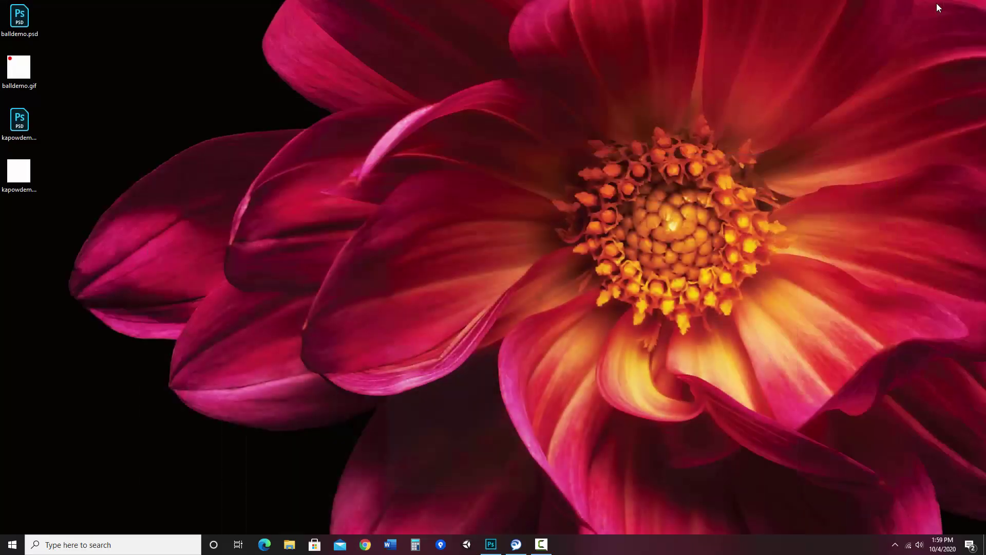
double_click(22, 222)
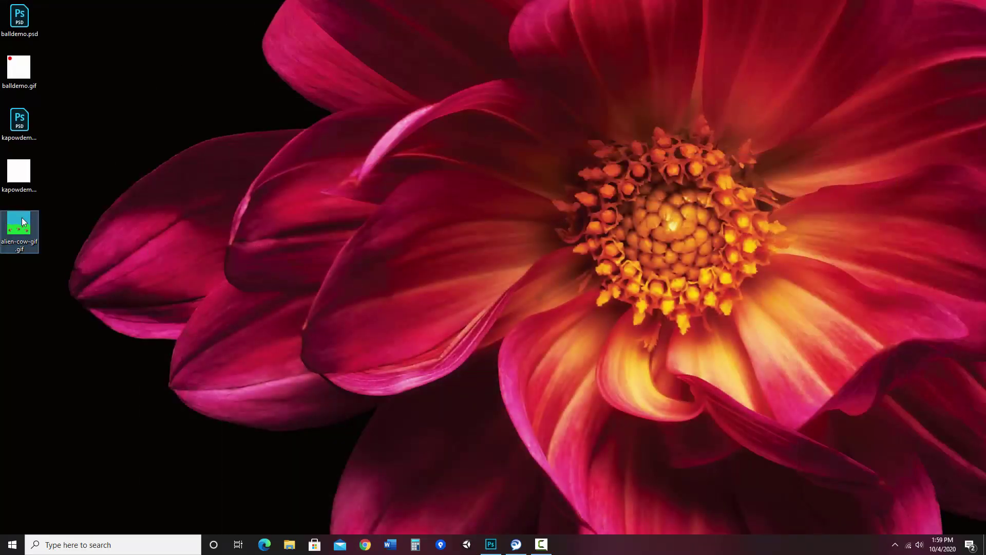